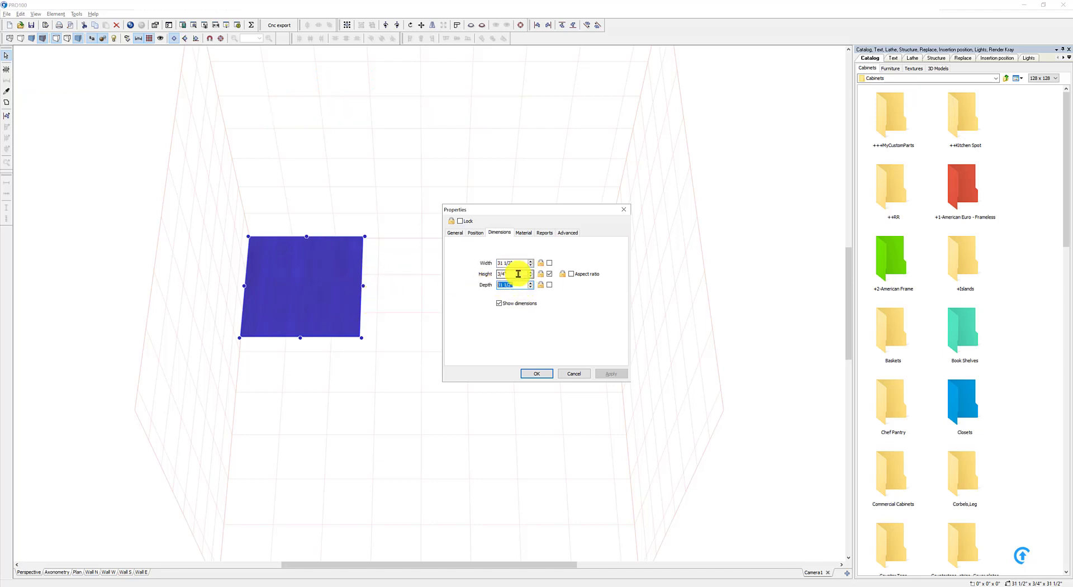
- Set the board's width and depth to 3/4" and open its shape for editing
text(3/4)
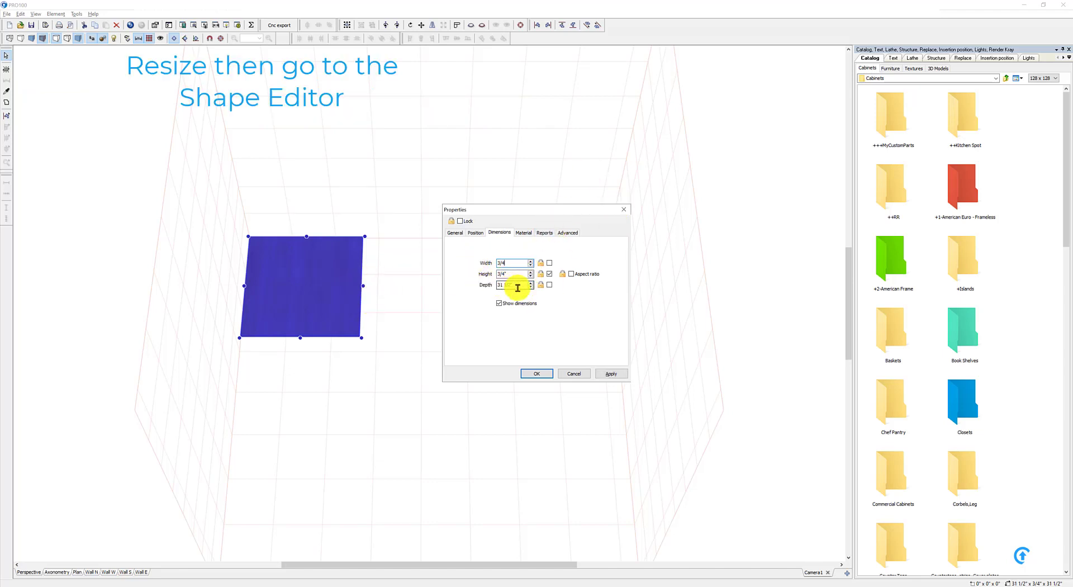
key(Return)
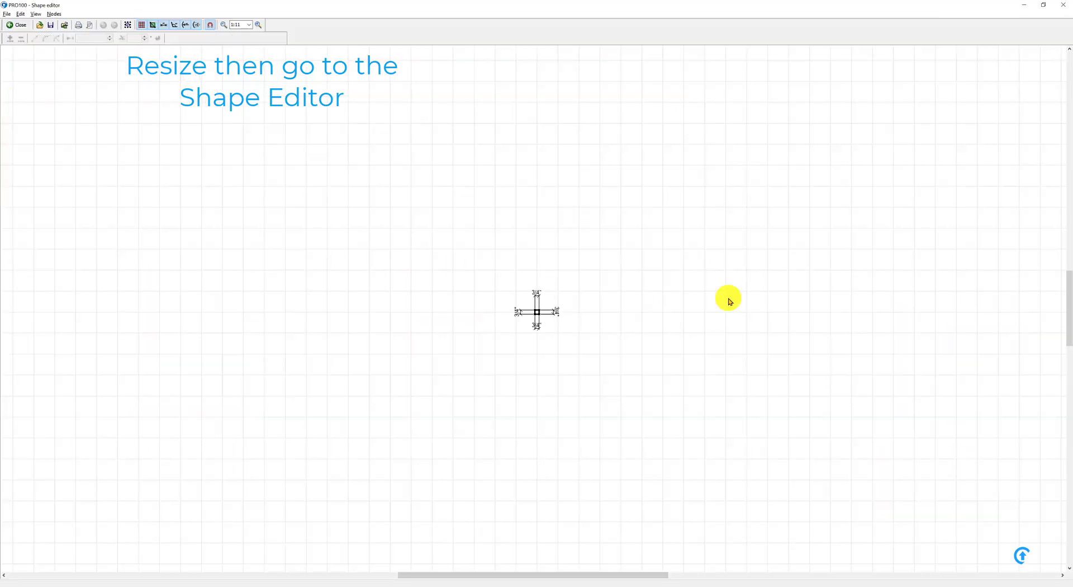
- Lengthen the top edge of the square to 4 1/2", extending it out beyond the upper-left corner
scroll(390, 300, up, 6)
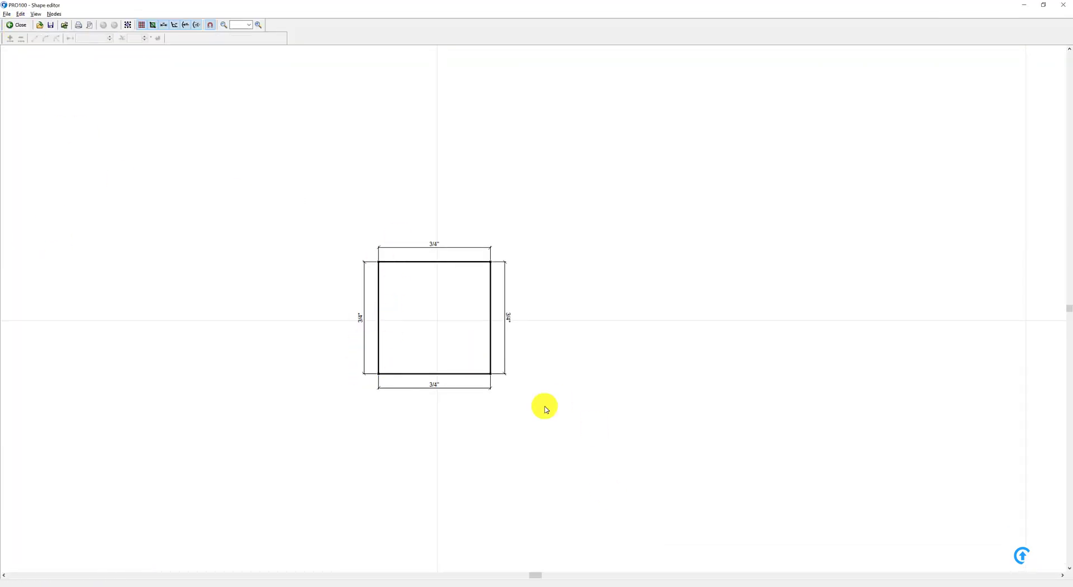
click(378, 262)
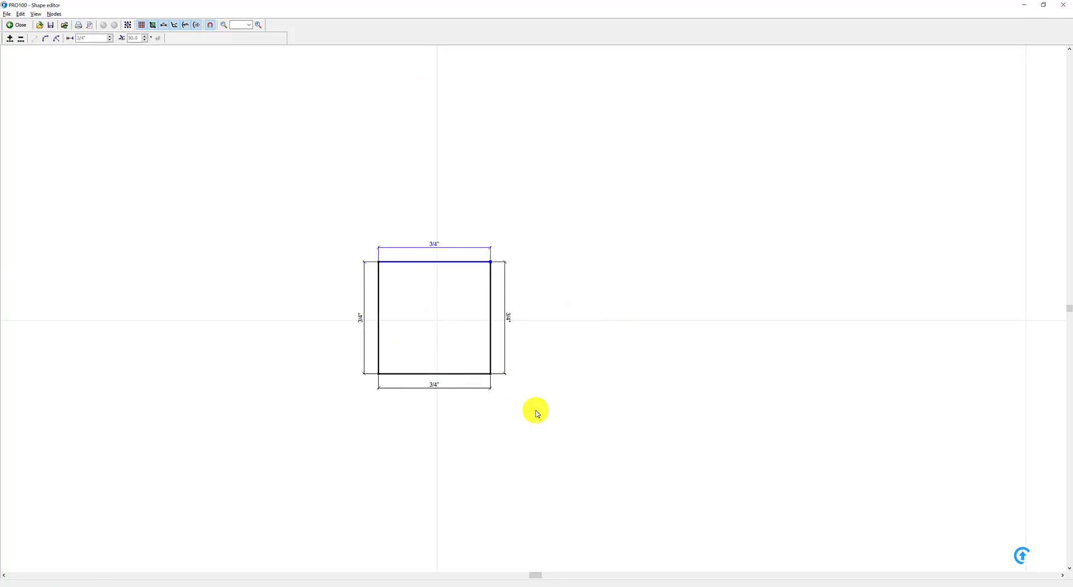
key(Return)
middle_drag(573, 410, 996, 368)
click(800, 334)
click(240, 222)
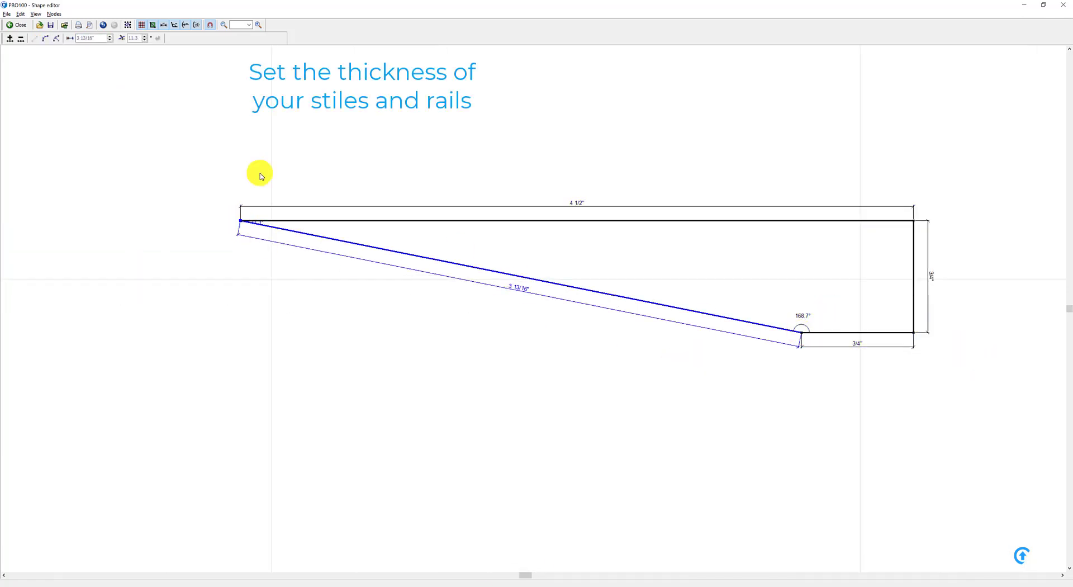
- Add a node on the slanted edge, move it to form the rectangle's lower-left corner, and remove the spare bottom-edge node
click(10, 40)
drag(522, 278, 240, 333)
click(871, 504)
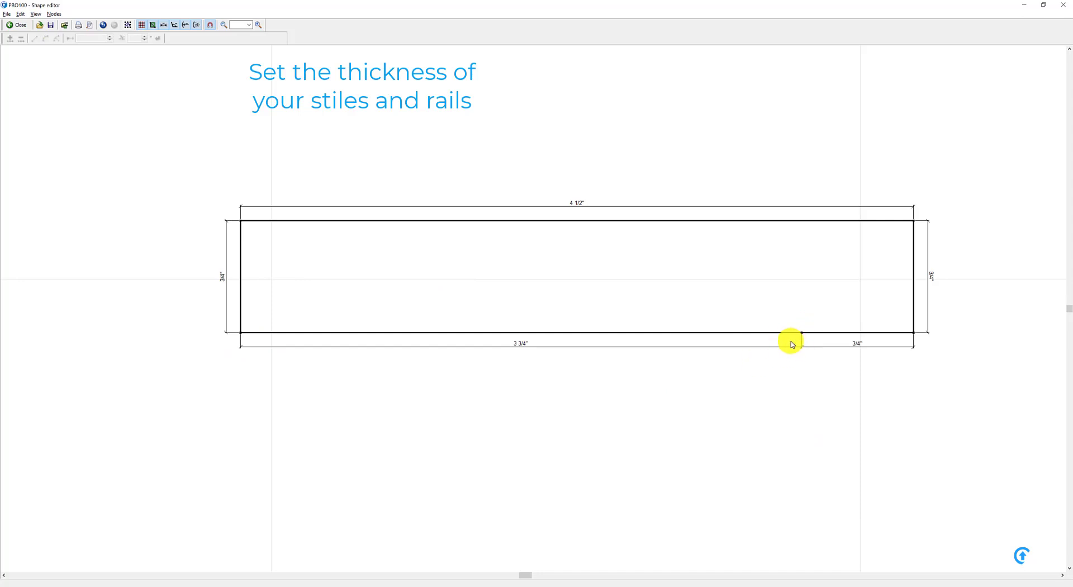
scroll(776, 370, up, 1)
click(807, 325)
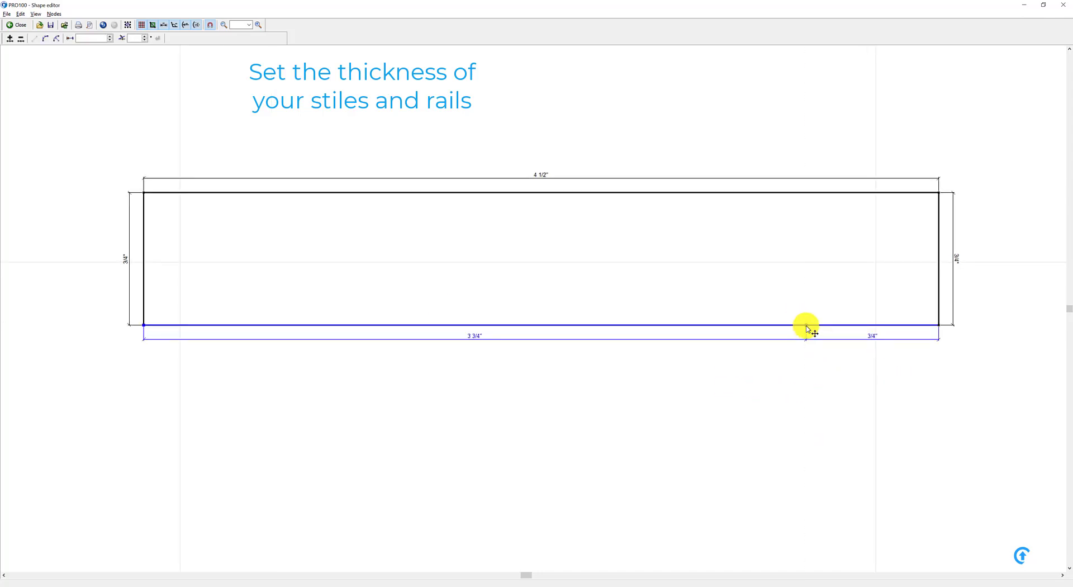
- Add two nodes to the top edge, splitting it into 2 1/4", 1 1/8" and 1 1/8" segments
click(934, 193)
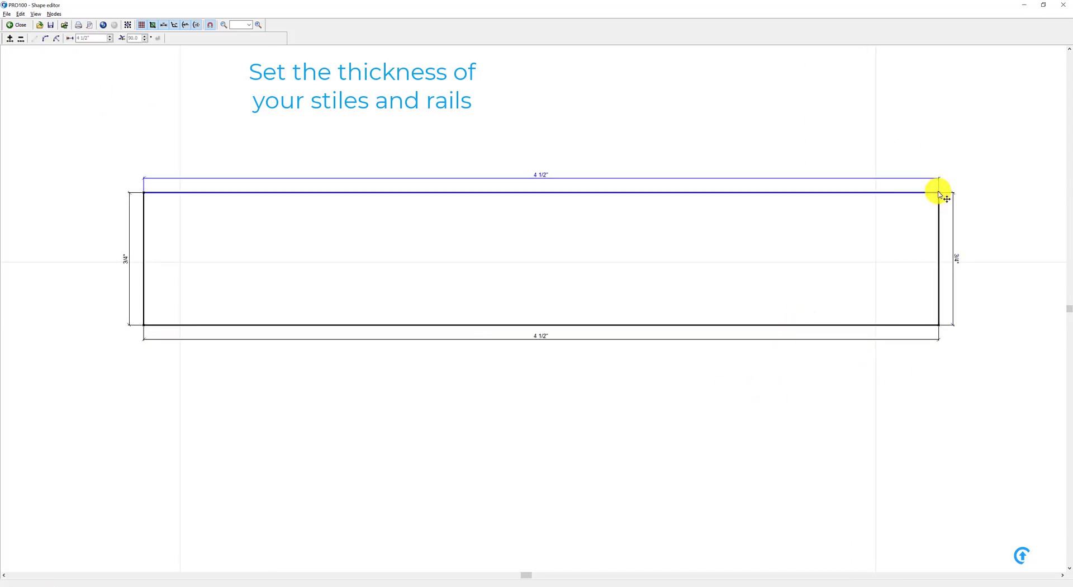
click(10, 41)
click(935, 193)
click(10, 39)
click(144, 196)
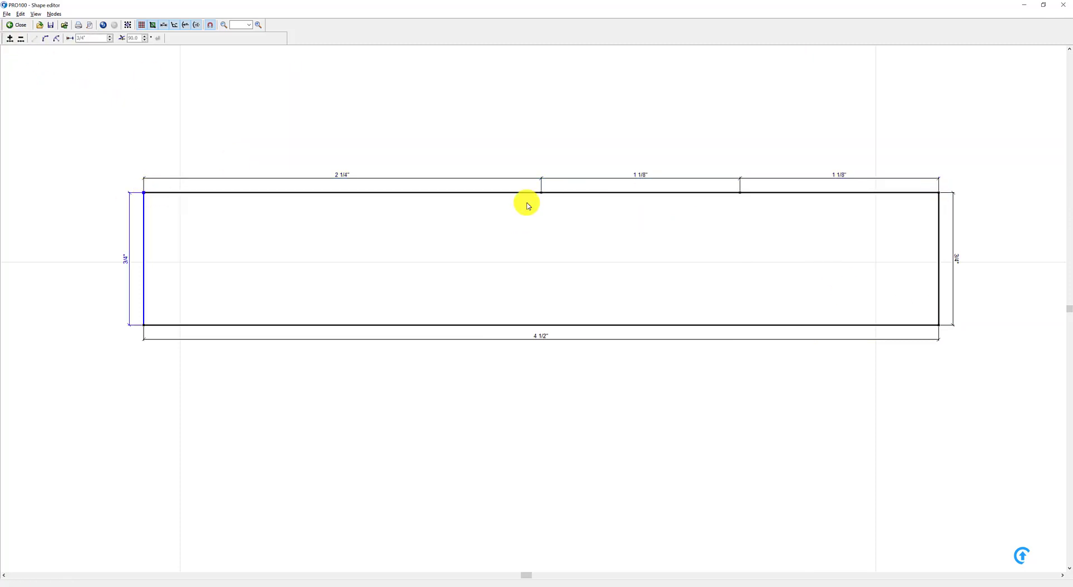
- Set the left segment of the top edge to 2 1/2"
click(324, 196)
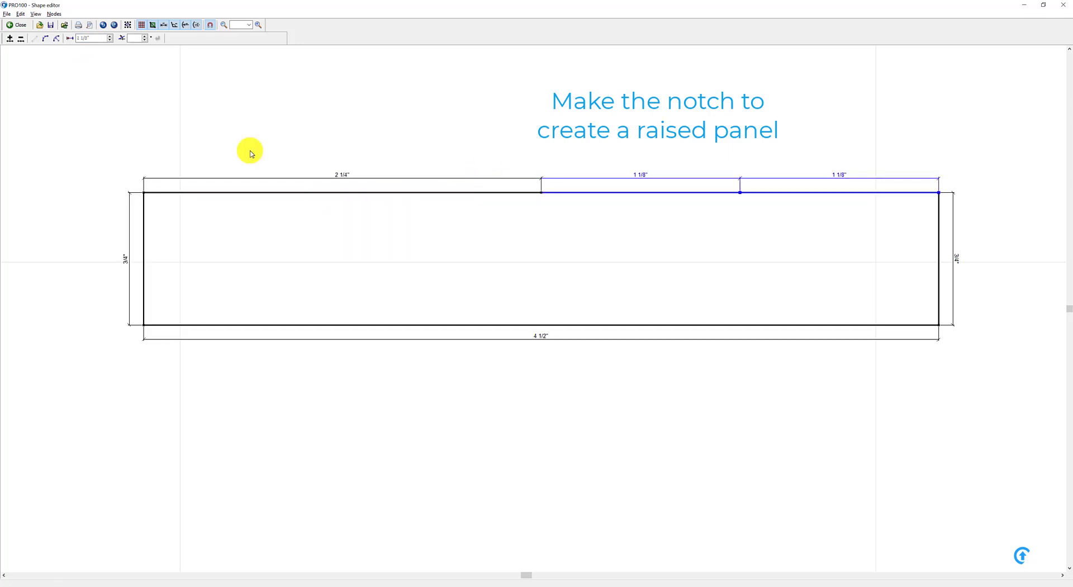
click(526, 196)
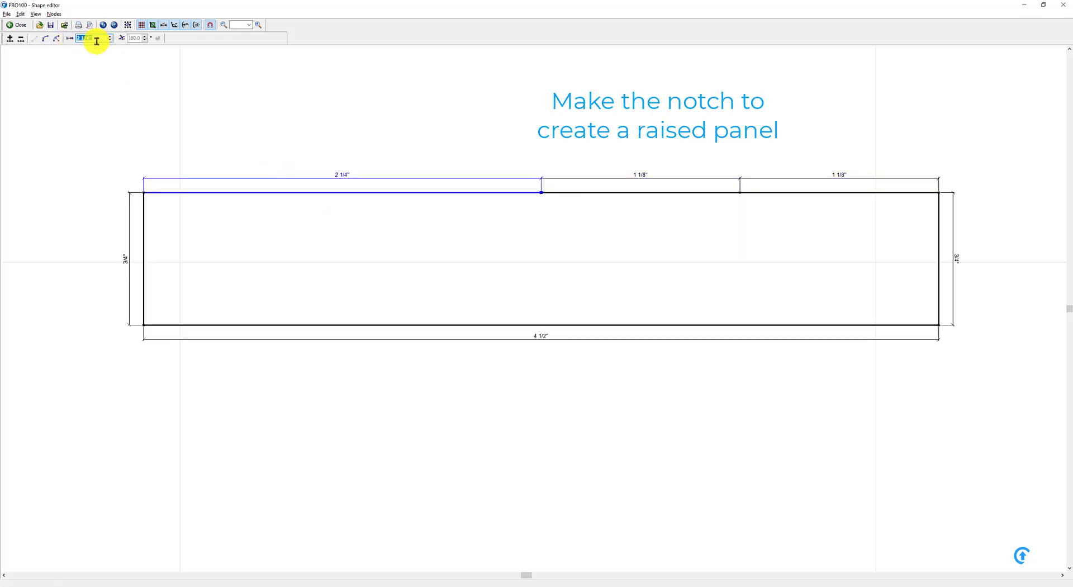
click(157, 39)
- Set the right segment of the top edge to 1", keeping the left segment at 2 1/2"
middle_drag(661, 228, 639, 227)
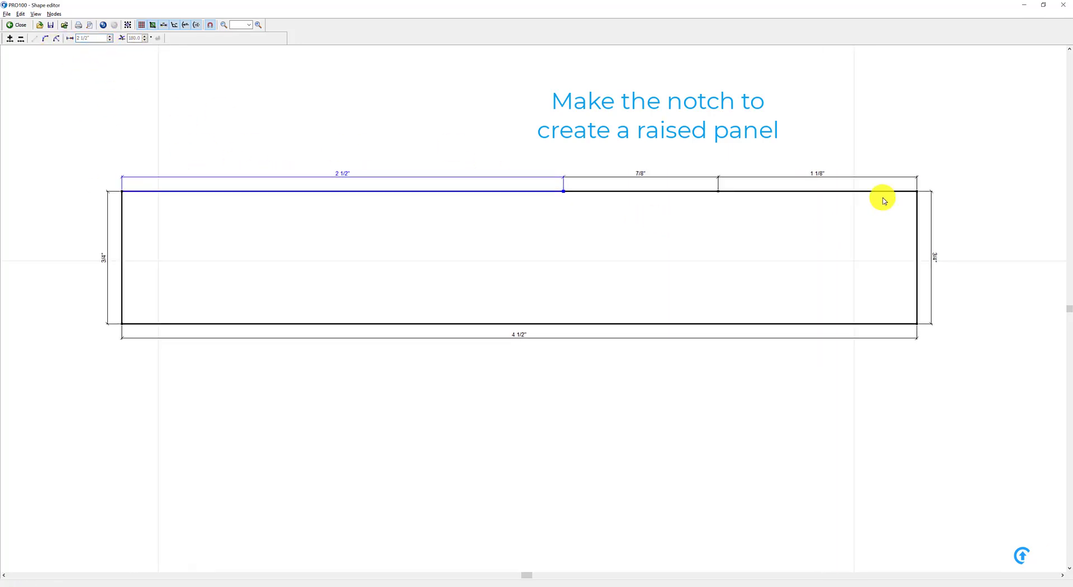
click(918, 193)
text(1)
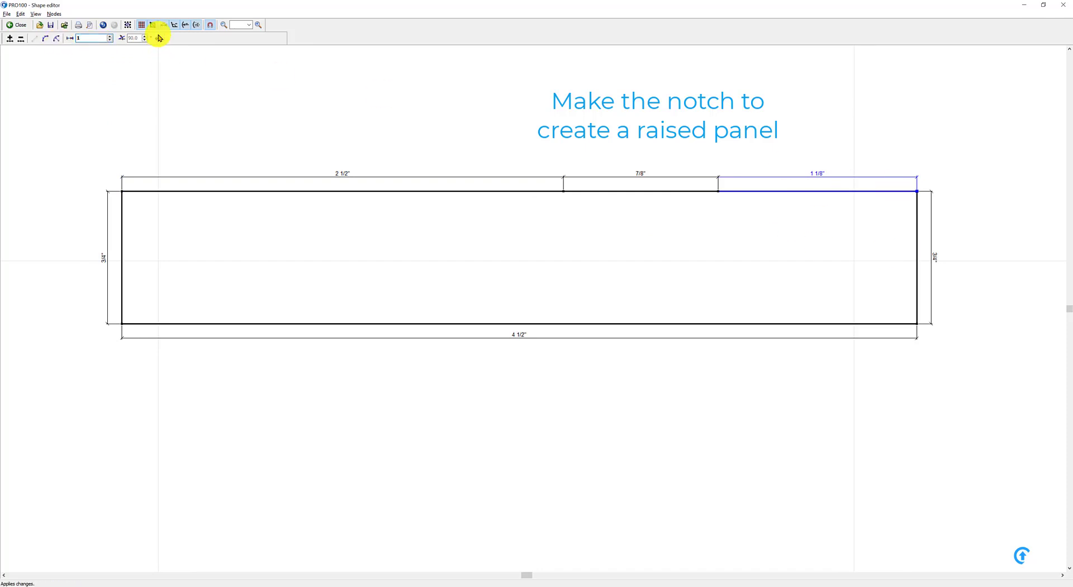
click(158, 39)
key(ctrl+z)
click(917, 192)
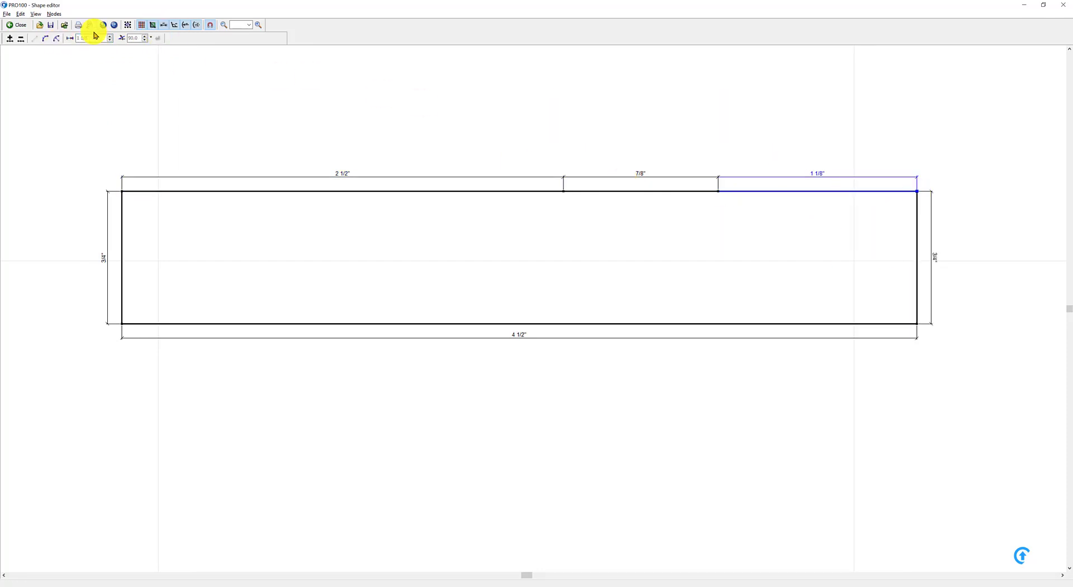
click(158, 38)
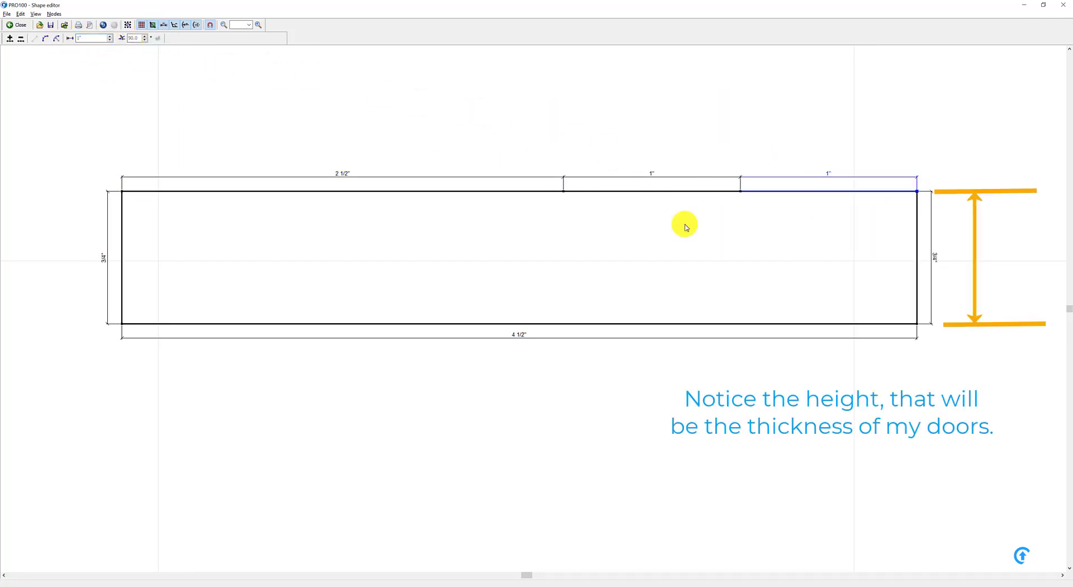
- Add a node to the middle 1" segment of the top edge and pull it down into a V-notch with about 5/8" sides
middle_drag(659, 246, 616, 238)
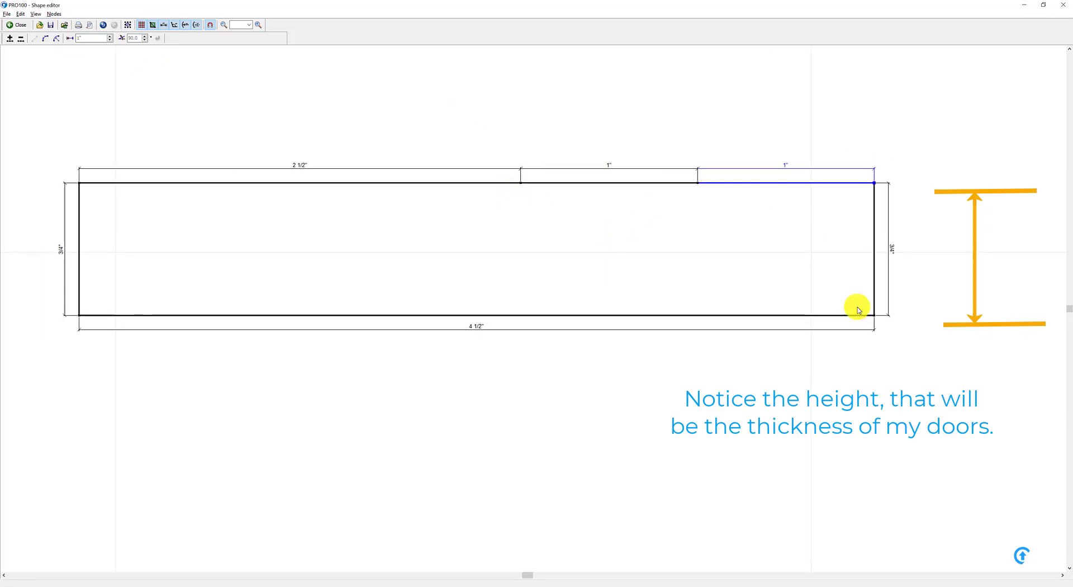
click(545, 183)
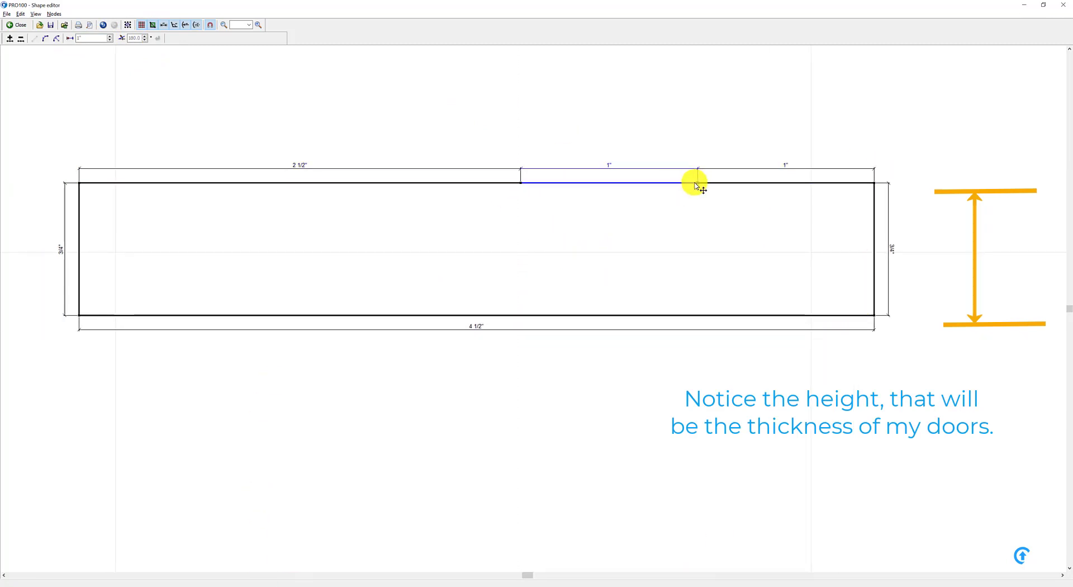
click(9, 38)
drag(609, 183, 609, 245)
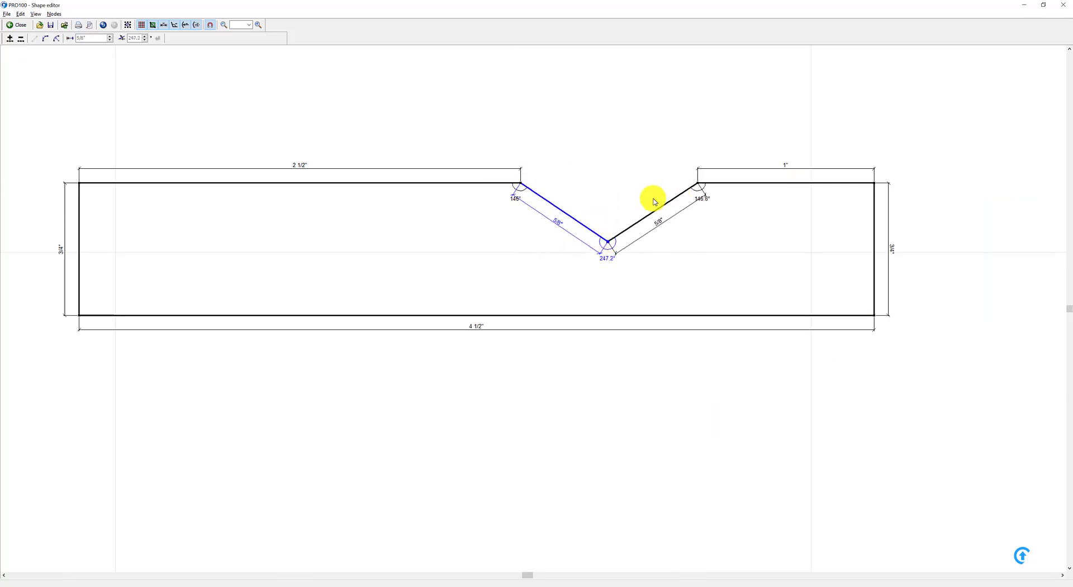
click(697, 250)
- Add a node to each slope of the V-notch and move both up to the top edge, leaving flats of about 1/8"
click(579, 226)
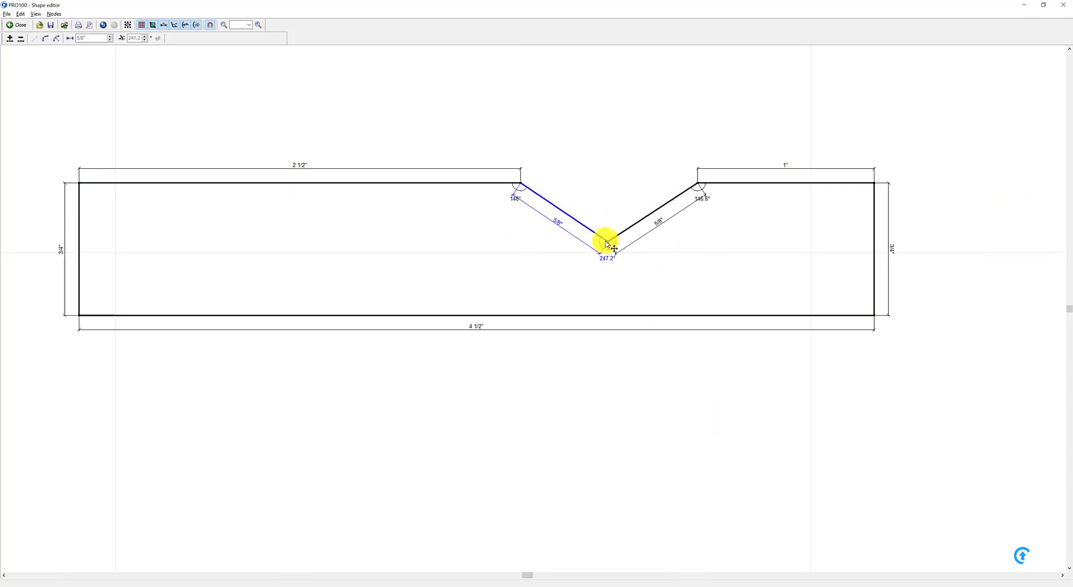
click(10, 38)
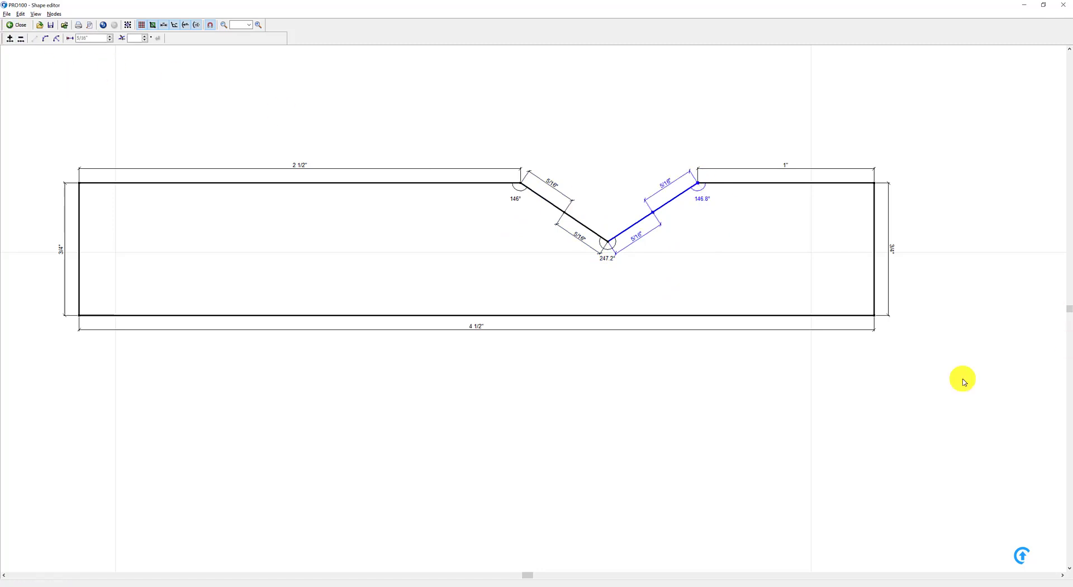
drag(697, 183, 680, 183)
drag(564, 211, 545, 184)
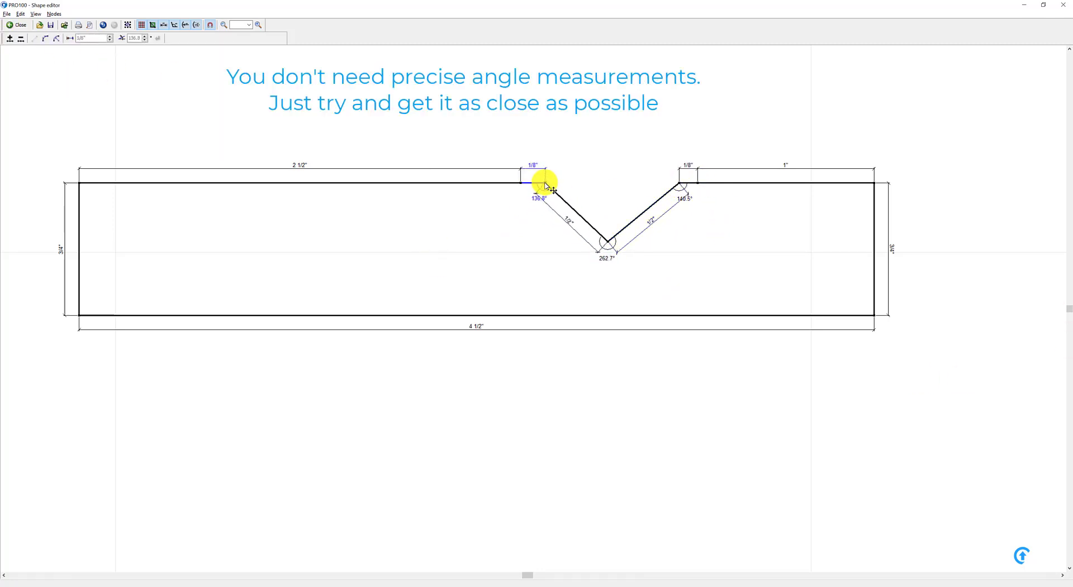
- Add a node to each 1/8" flat beside the V-notch and pull both down to form small side notches
click(10, 38)
click(697, 183)
click(9, 39)
drag(688, 183, 689, 190)
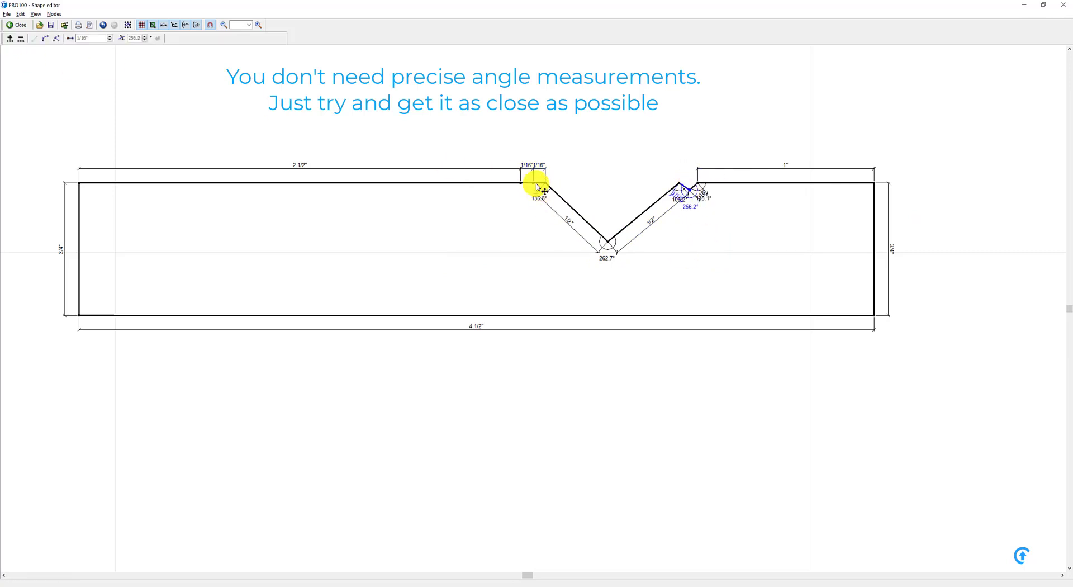
scroll(525, 216, up, 1)
drag(538, 178, 534, 188)
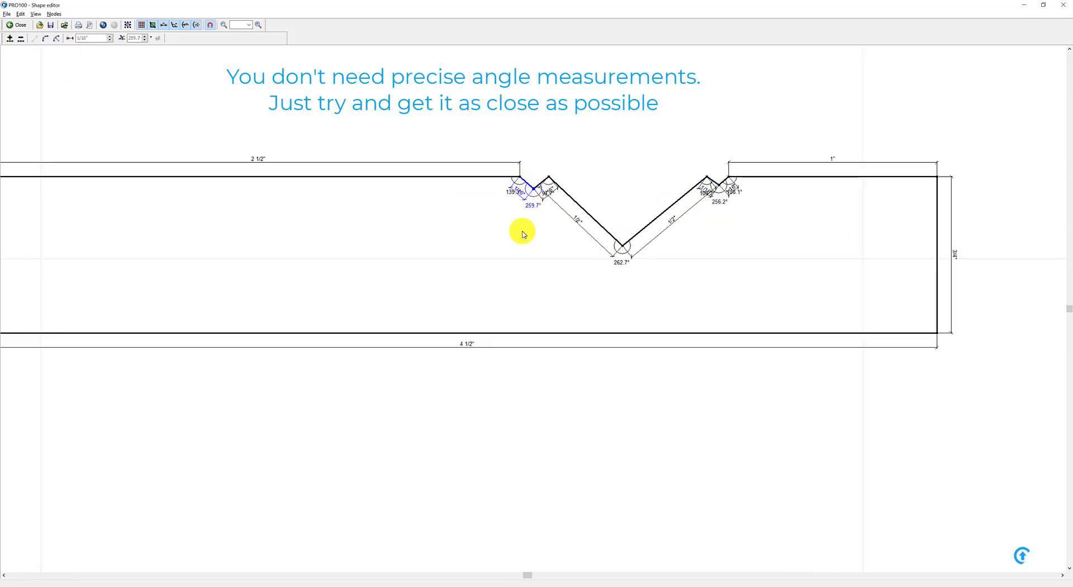
- Make the central V-notch shallower and move its two upper corners outward, giving slopes of about 7/16" and 1/2"
scroll(529, 257, down, 1)
scroll(526, 271, up, 1)
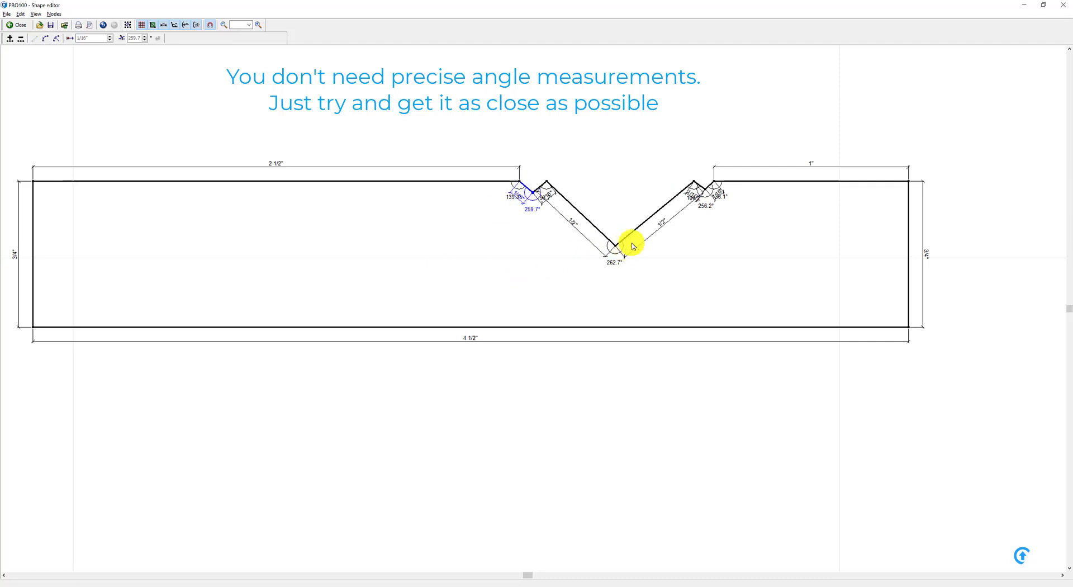
drag(615, 245, 617, 229)
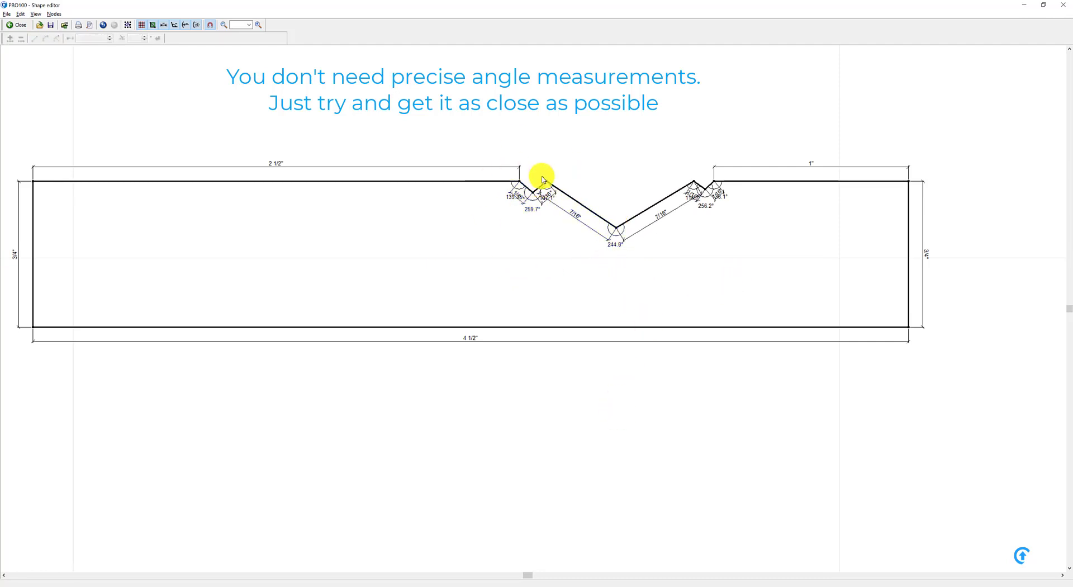
drag(547, 182, 540, 182)
drag(695, 182, 699, 182)
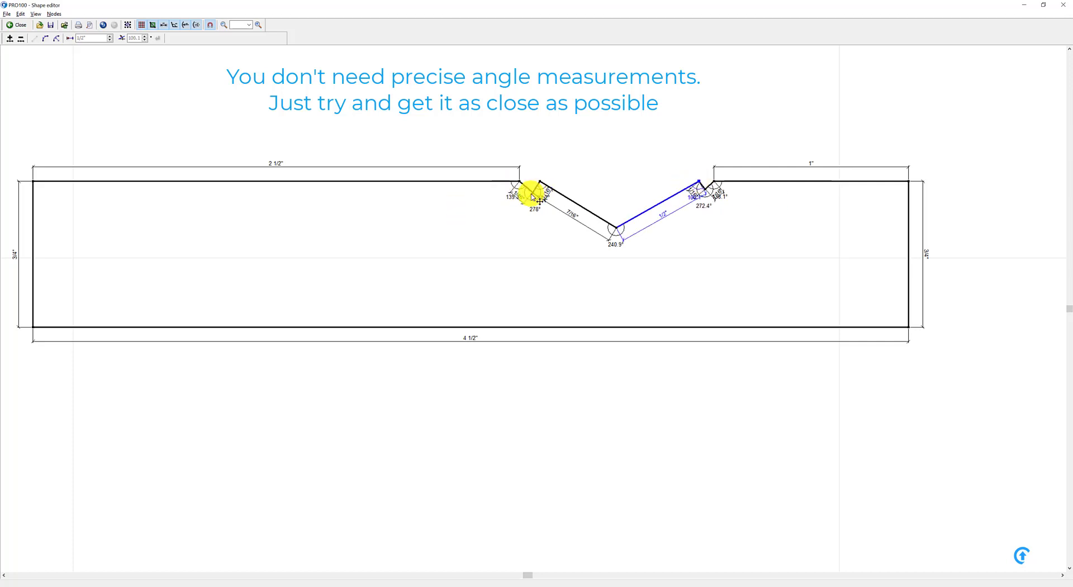
- Fine-tune the nodes of the two small side notches until they roughly match, and close the shape editor
drag(533, 194, 530, 191)
drag(709, 193, 709, 192)
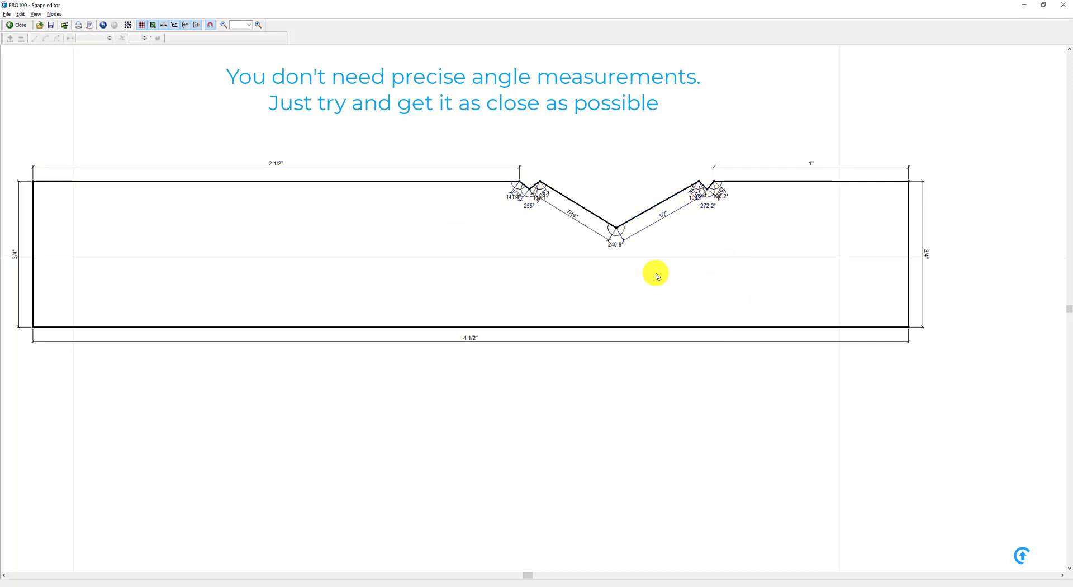
drag(529, 191, 536, 182)
drag(699, 181, 709, 191)
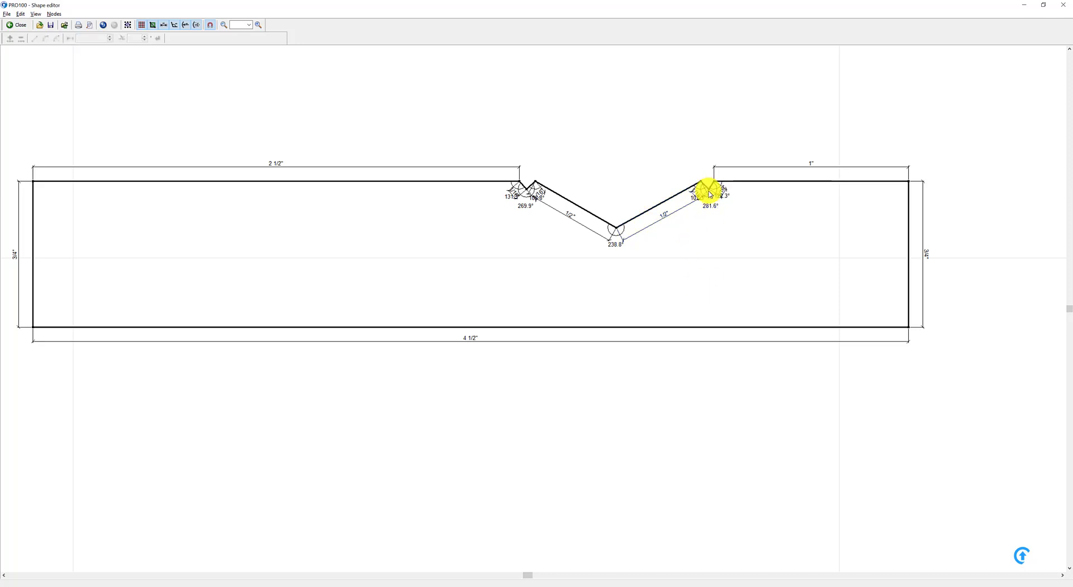
scroll(710, 193, up, 3)
drag(680, 267, 679, 262)
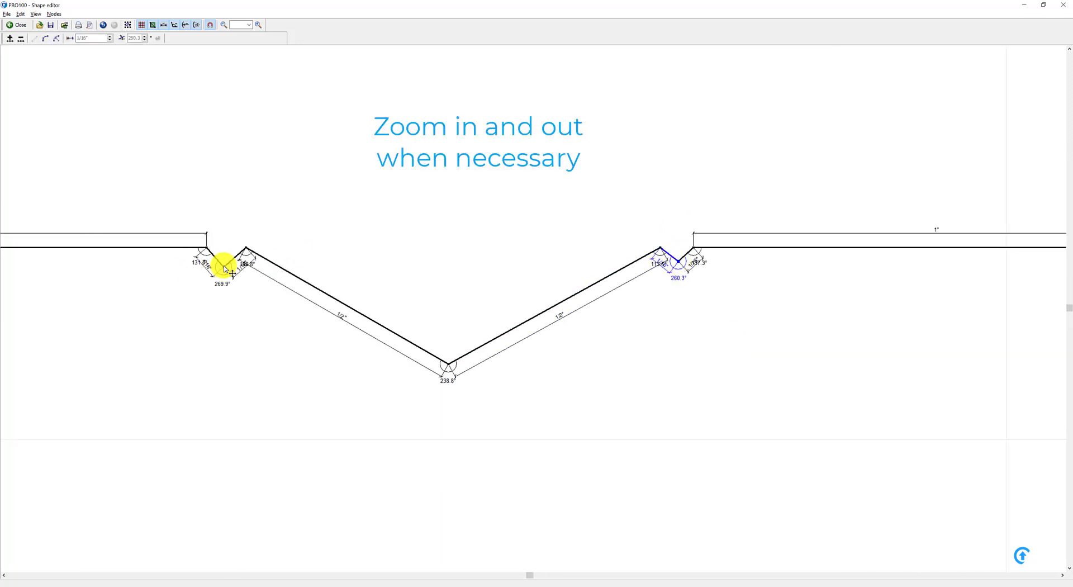
drag(224, 267, 240, 247)
scroll(817, 487, down, 4)
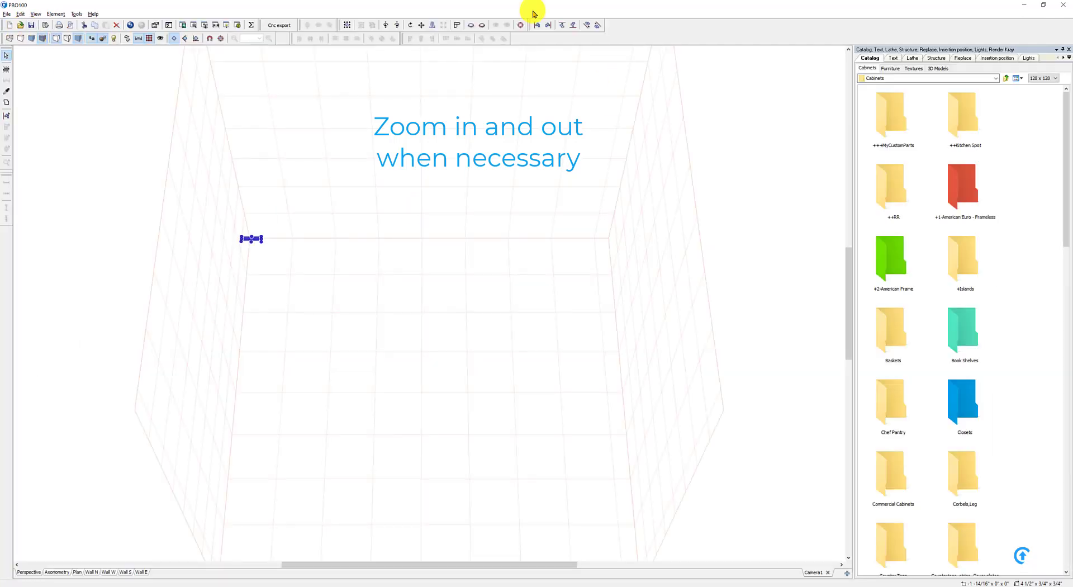
- Rotate the notched board by -90 degrees about the X axis, in two turns of -45 degrees
scroll(510, 380, up, 5)
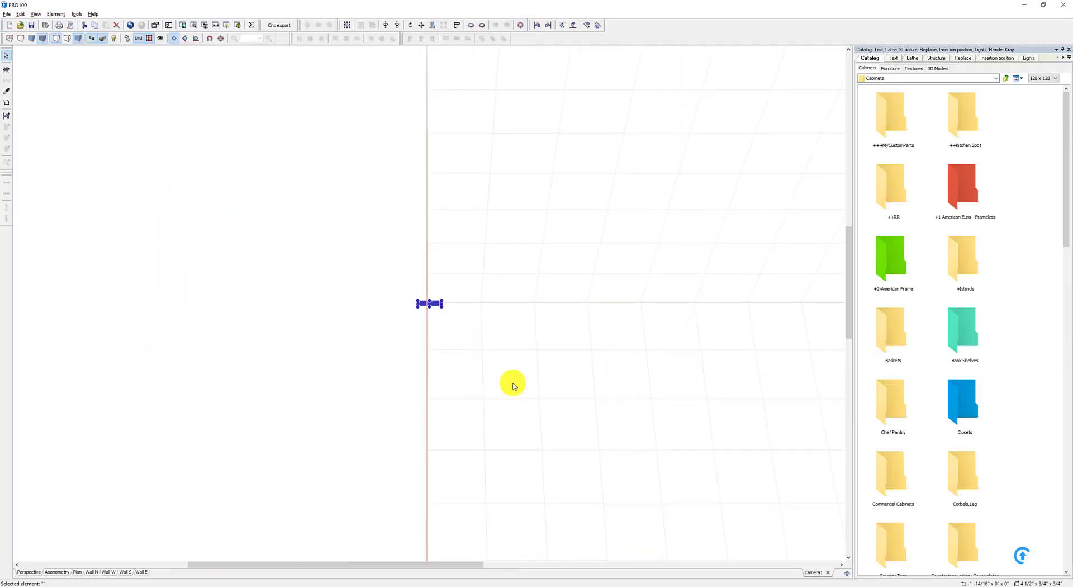
right_click(500, 307)
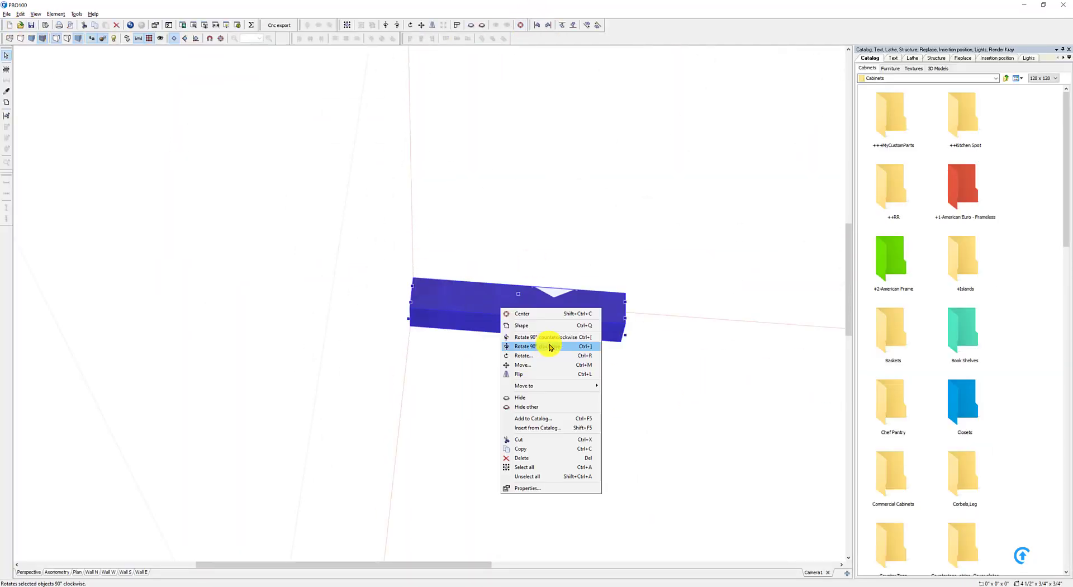
click(548, 361)
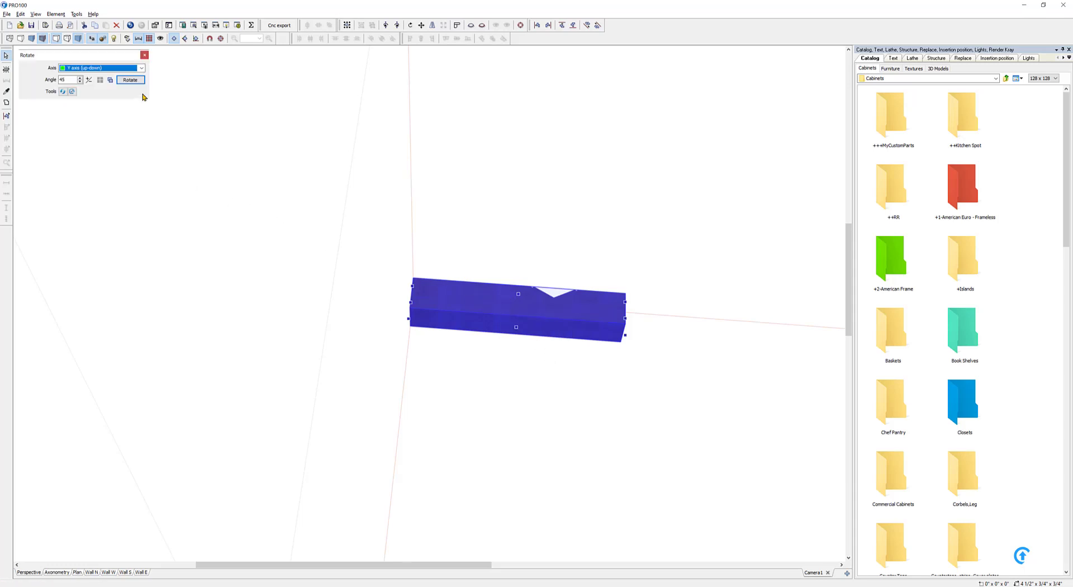
click(141, 68)
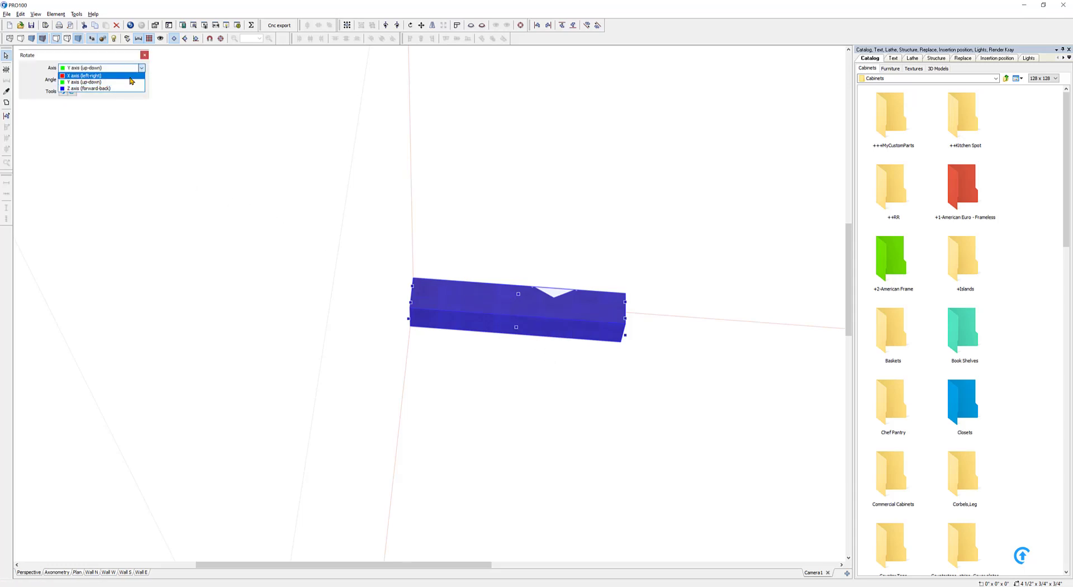
click(127, 74)
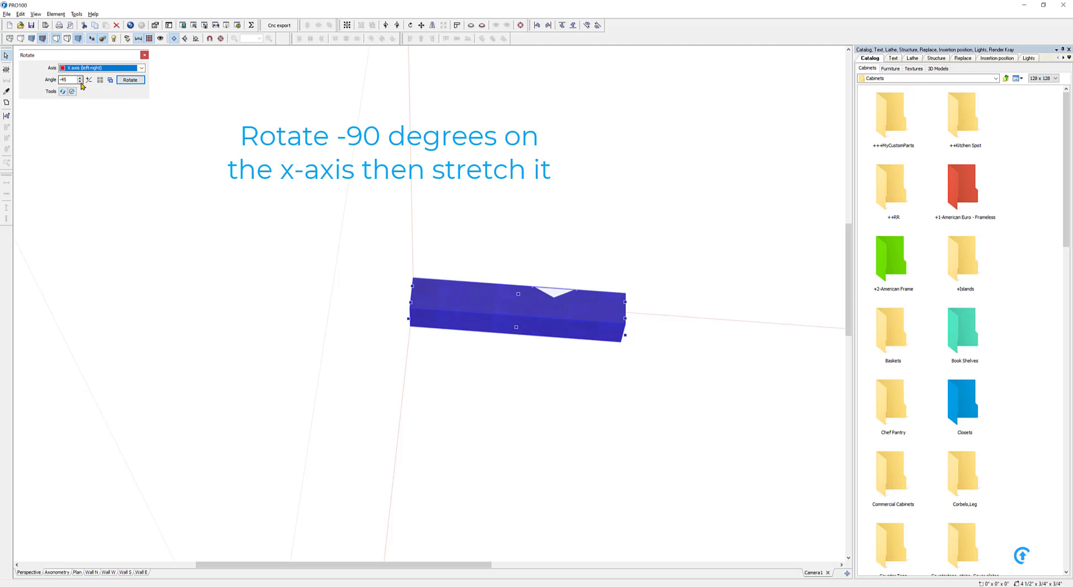
click(131, 80)
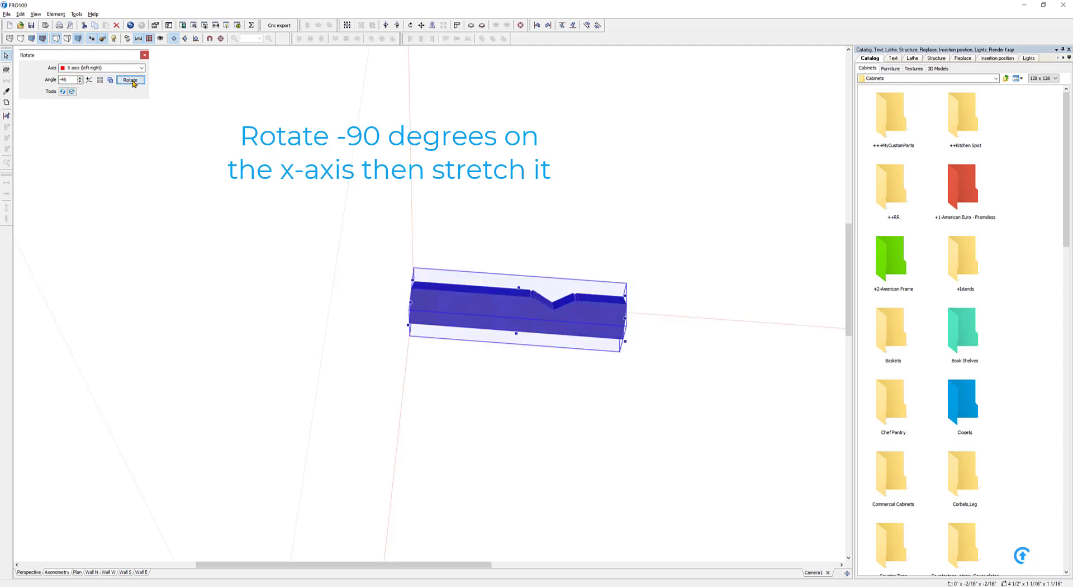
click(130, 80)
click(992, 251)
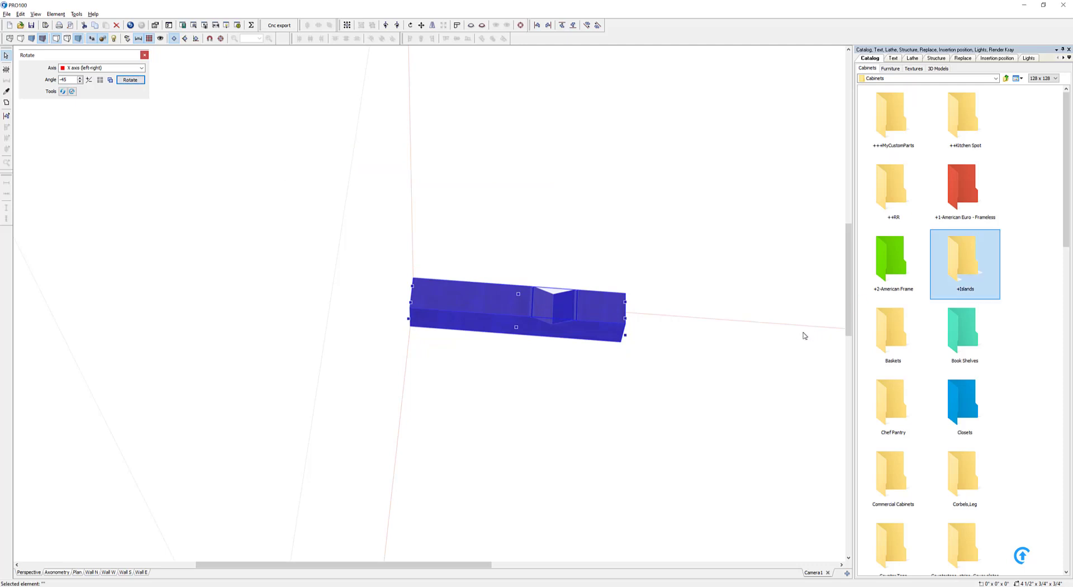
- Lock the profile's width at 4 1/2" and its height at 3/4" in its properties
drag(767, 329, 689, 367)
click(463, 363)
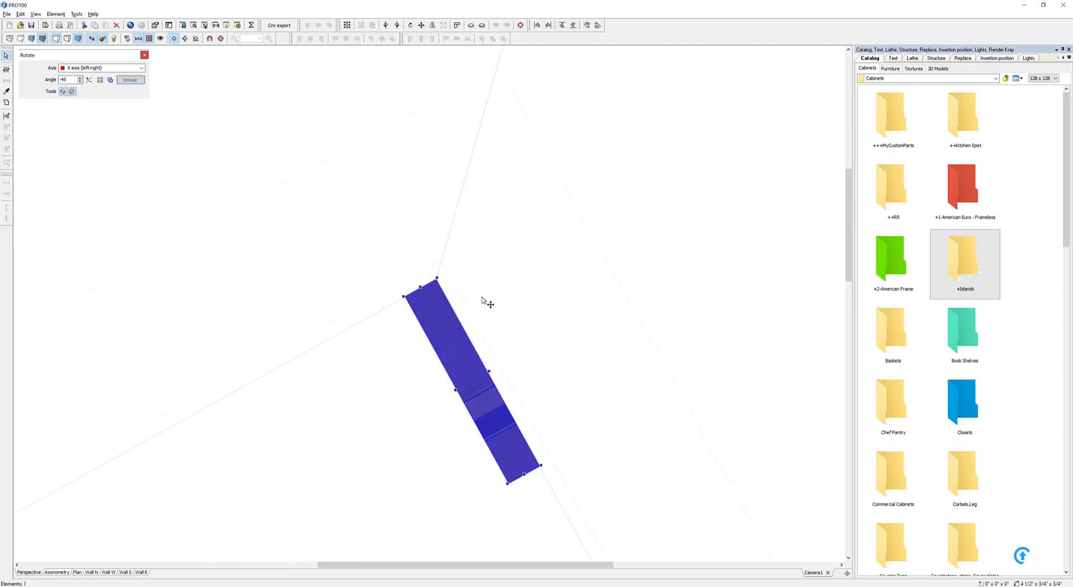
drag(616, 299, 622, 385)
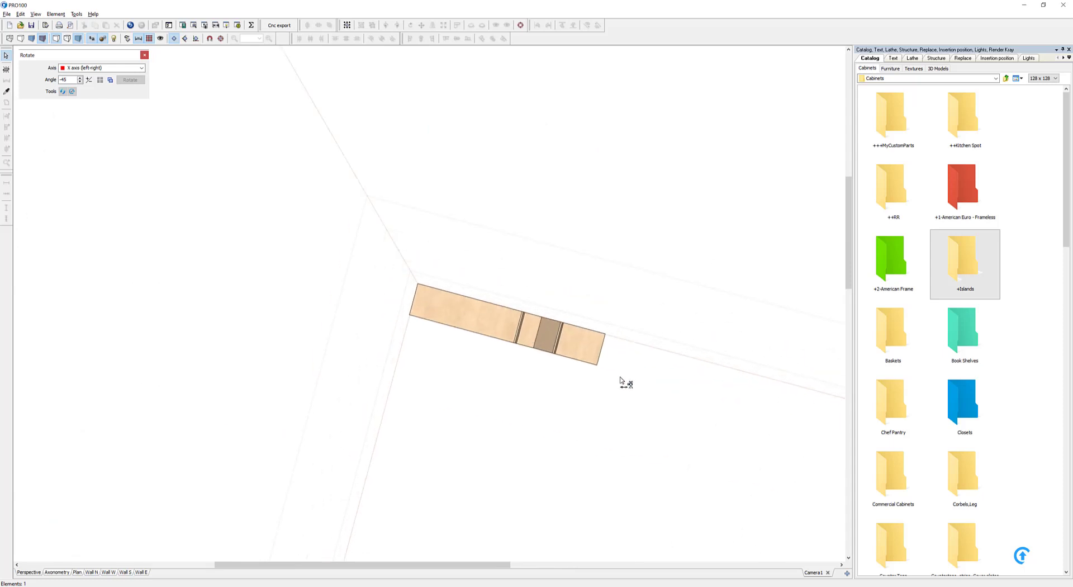
double_click(525, 344)
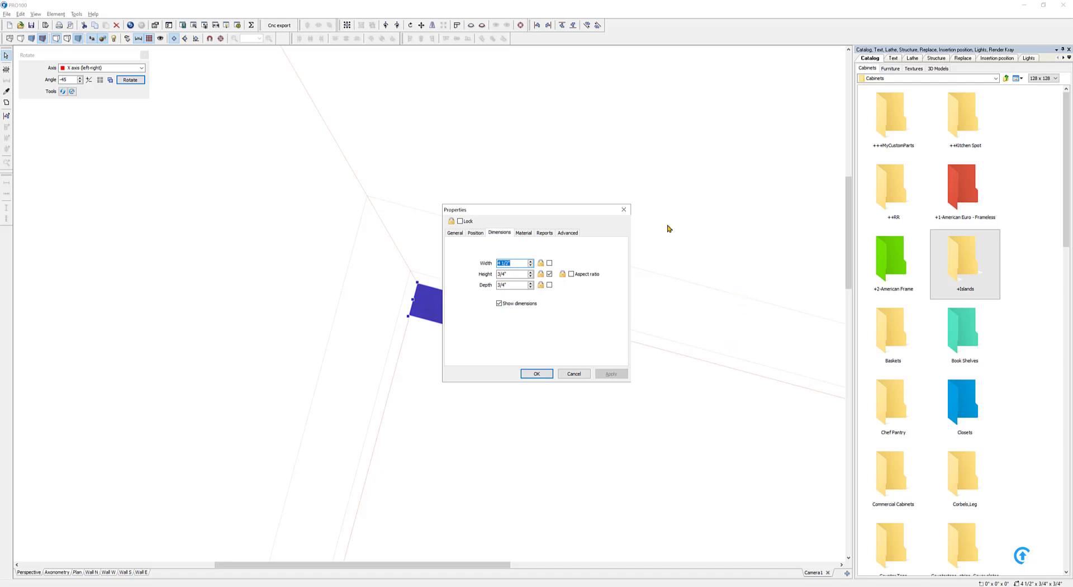
drag(600, 216, 793, 205)
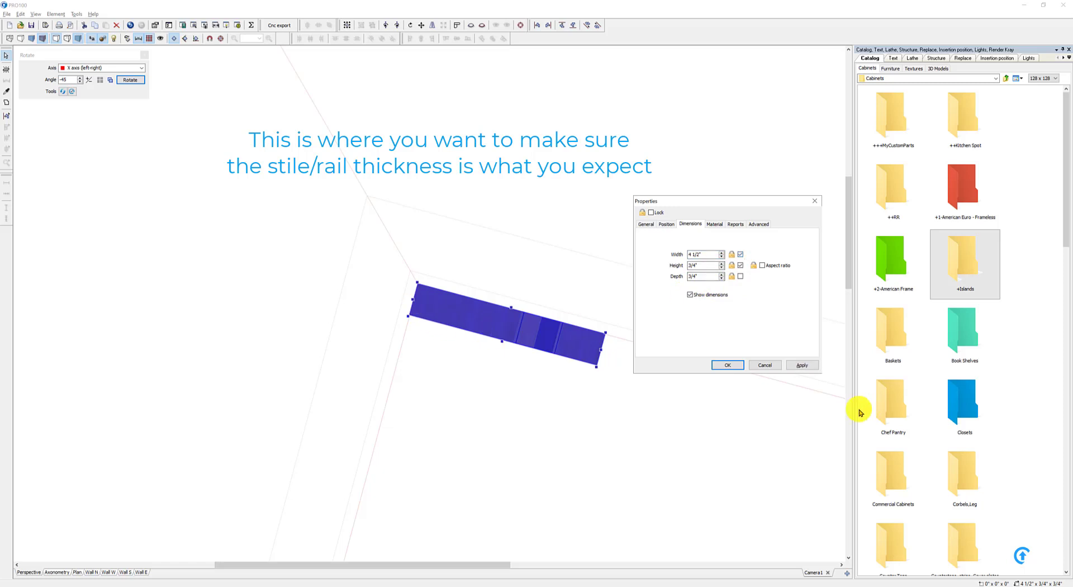
click(728, 365)
- Stretch the profile to about 23 9/16" long and move it along the wall to about 13 5/8" from the room corner
right_drag(738, 367, 441, 359)
click(442, 359)
drag(441, 345, 39, 459)
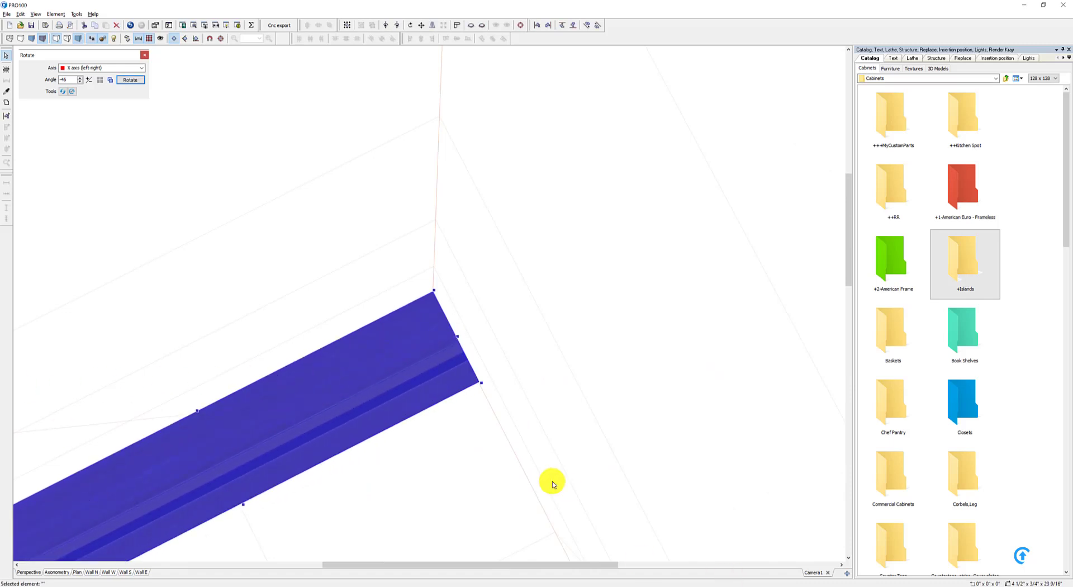
click(520, 476)
right_drag(520, 476, 496, 485)
scroll(523, 443, down, 4)
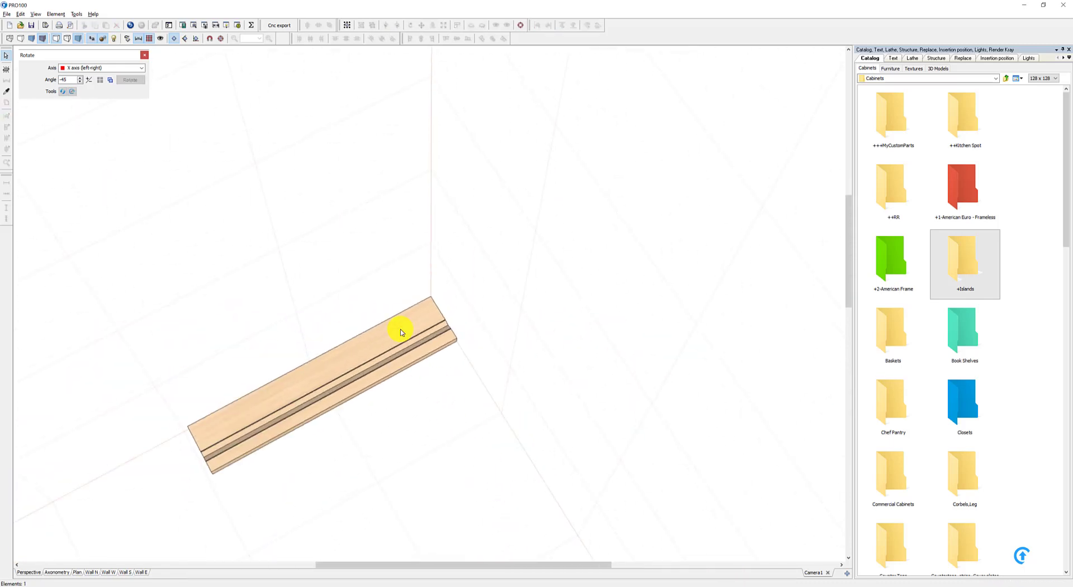
drag(400, 330, 216, 326)
right_drag(207, 410, 205, 387)
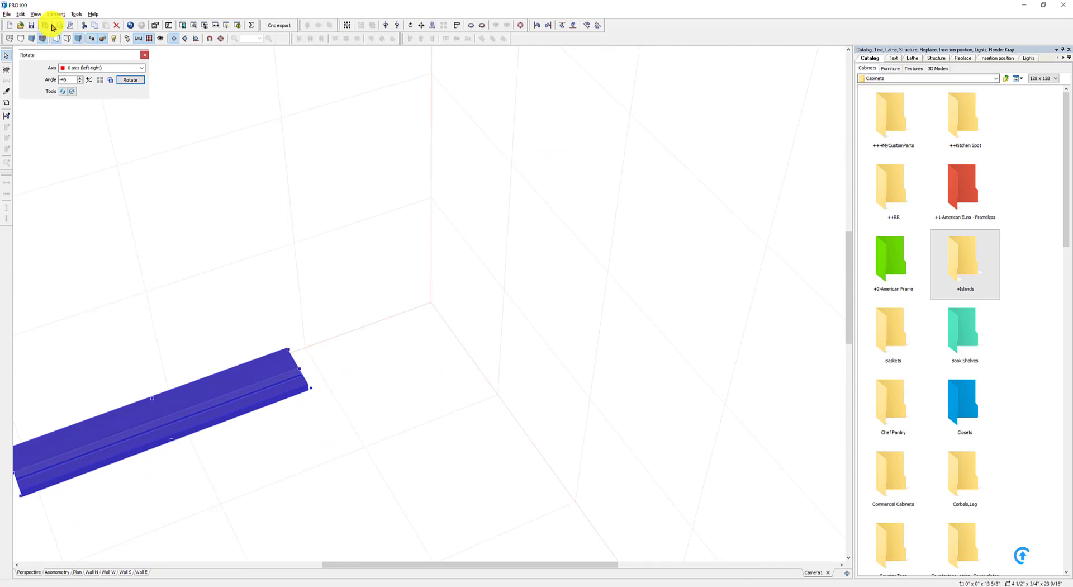
- Lathe a corner piece from the profile with 2 steps, Corner enabled and angle 90, and butt the board against it at the room corner
click(911, 58)
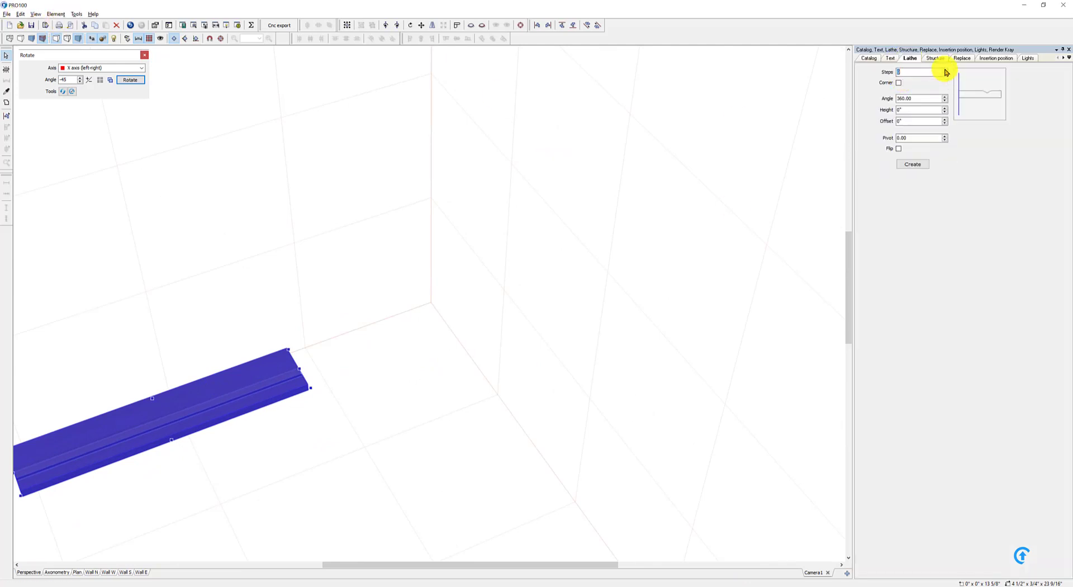
double_click(910, 99)
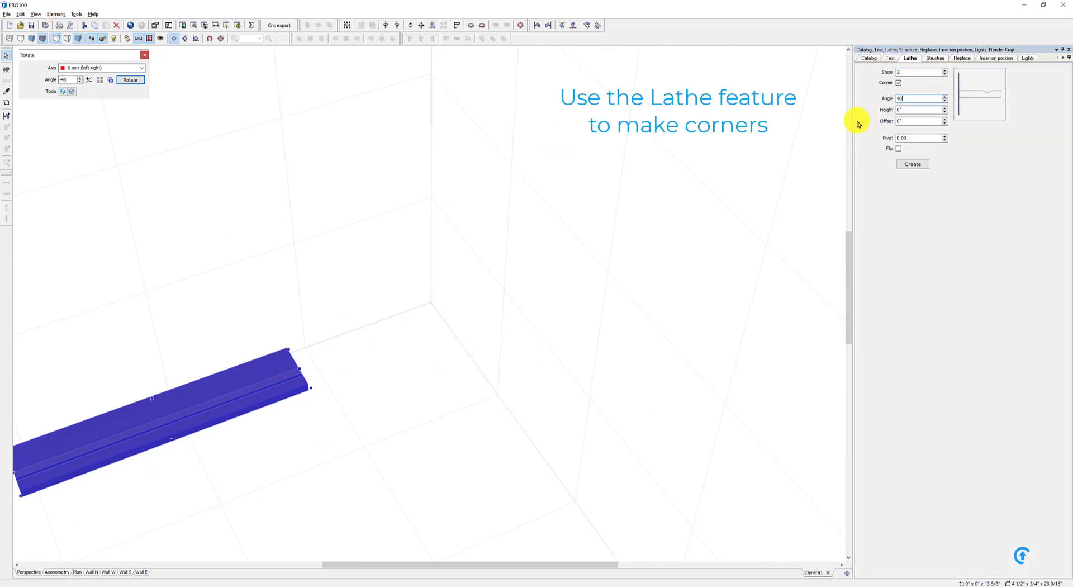
click(919, 167)
drag(269, 396, 405, 280)
drag(272, 378, 514, 340)
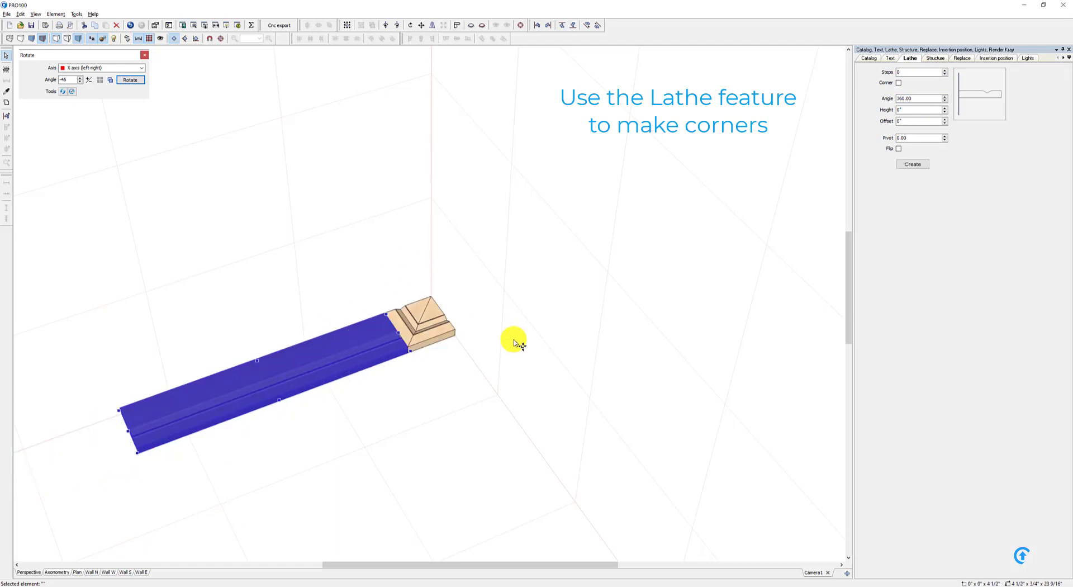
- Flip the lathed corner piece and rotate it 90° clockwise so its grooves continue those of the board
click(424, 332)
click(900, 150)
click(919, 163)
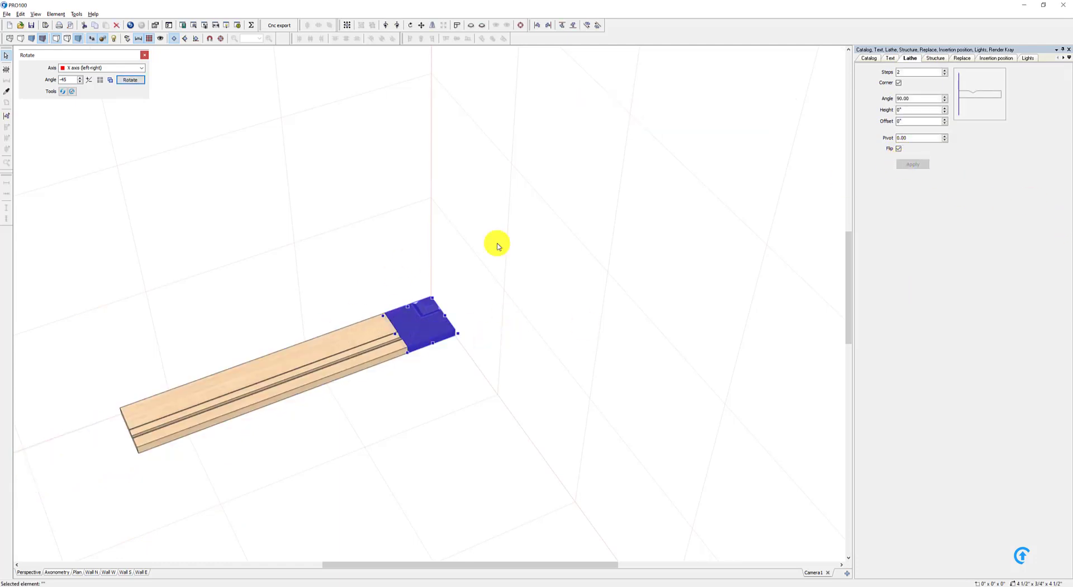
drag(497, 245, 636, 357)
click(441, 328)
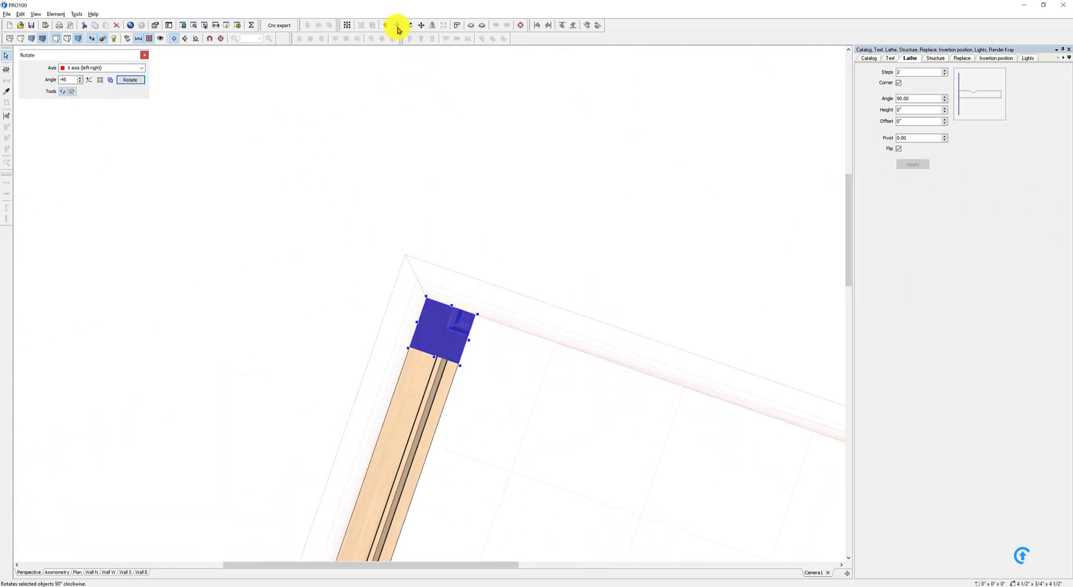
click(397, 28)
- Copy the corner piece to the board's other end and rotate the copy 90° clockwise to match the grooves
drag(561, 368, 424, 474)
ctrl+drag(407, 332, 443, 239)
click(398, 28)
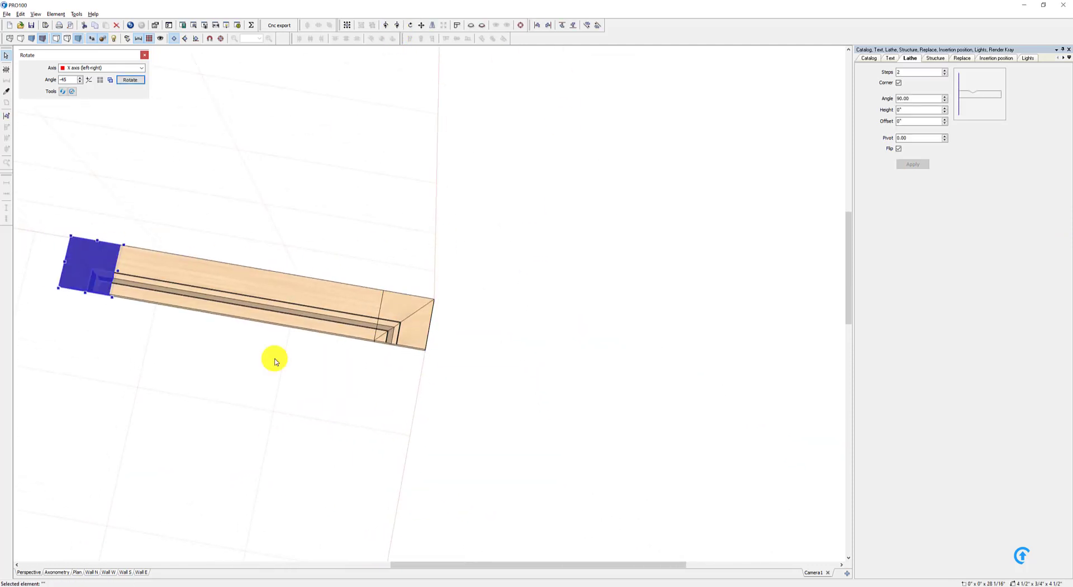
drag(275, 360, 263, 431)
- In the plan view, select both corner pieces and lock their dimensions in the properties
click(77, 572)
scroll(626, 452, up, 2)
middle_drag(592, 390, 527, 268)
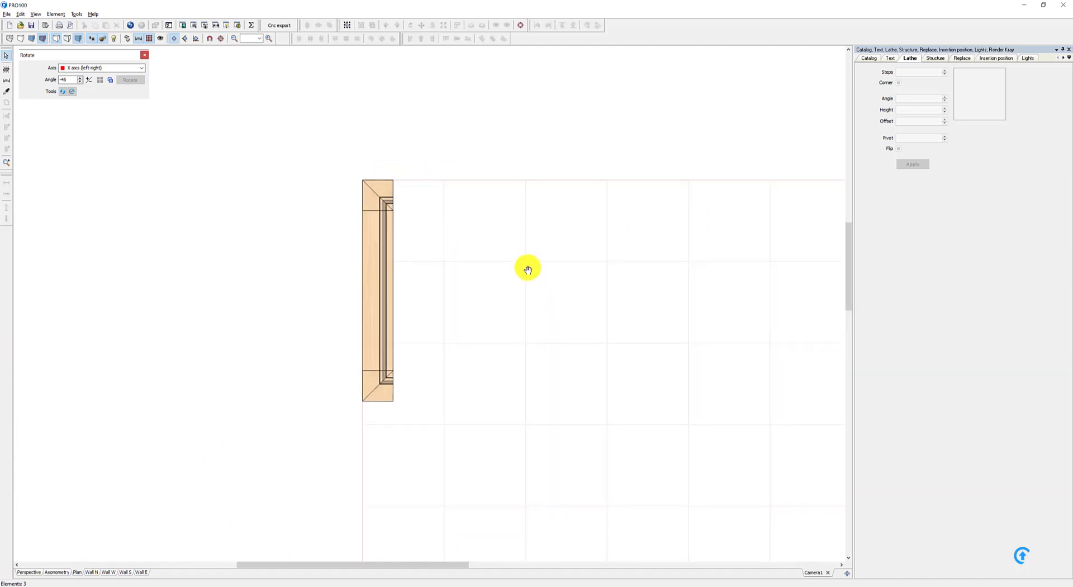
scroll(507, 259, up, 5)
middle_drag(545, 355, 538, 372)
click(341, 454)
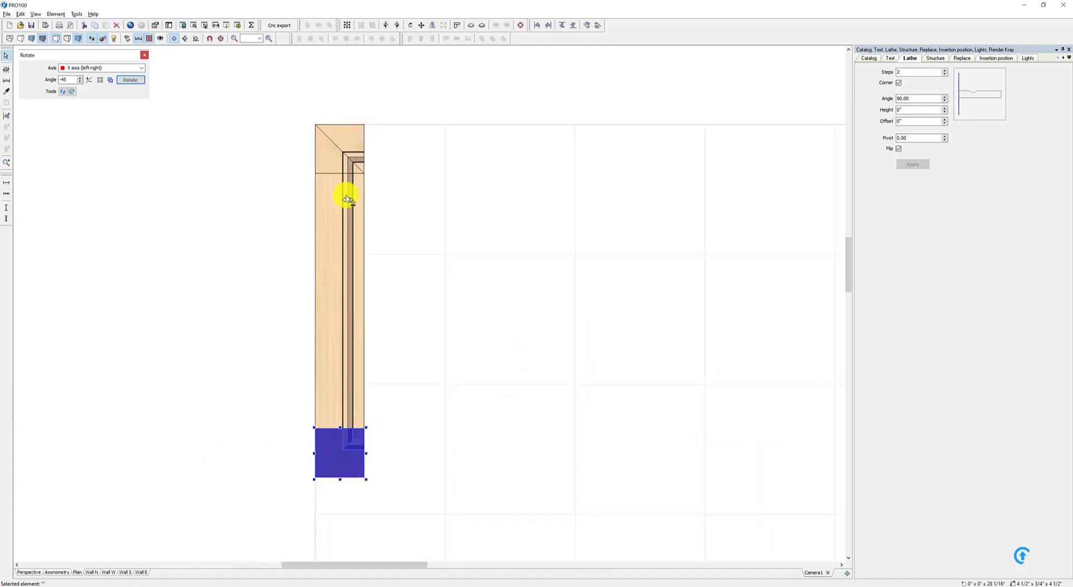
shift+double_click(338, 146)
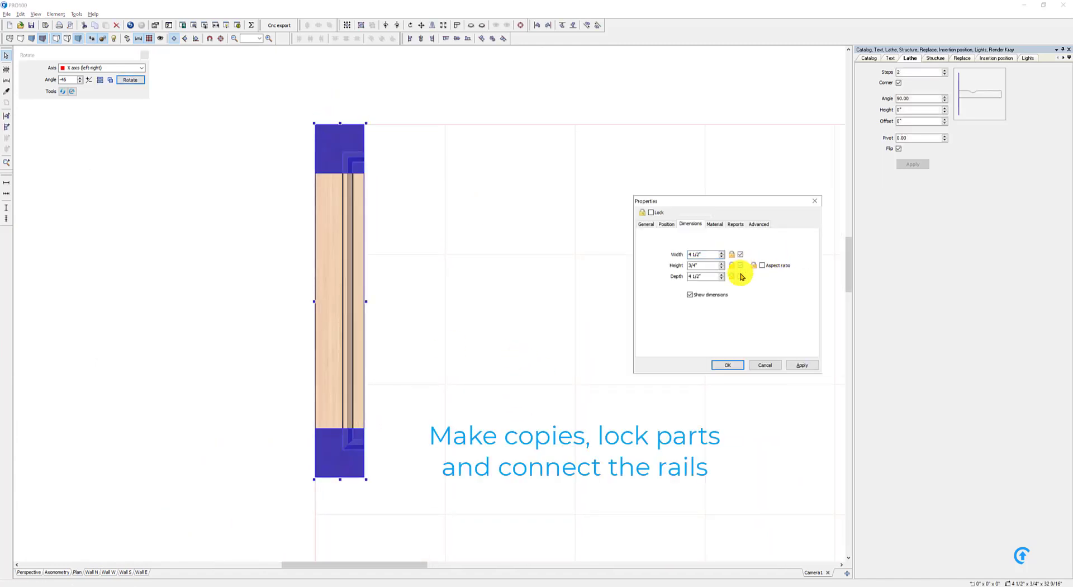
click(650, 213)
click(728, 365)
- Copy the stile with both corner pieces across and flip the copy to form the opposite side of the door
click(328, 324)
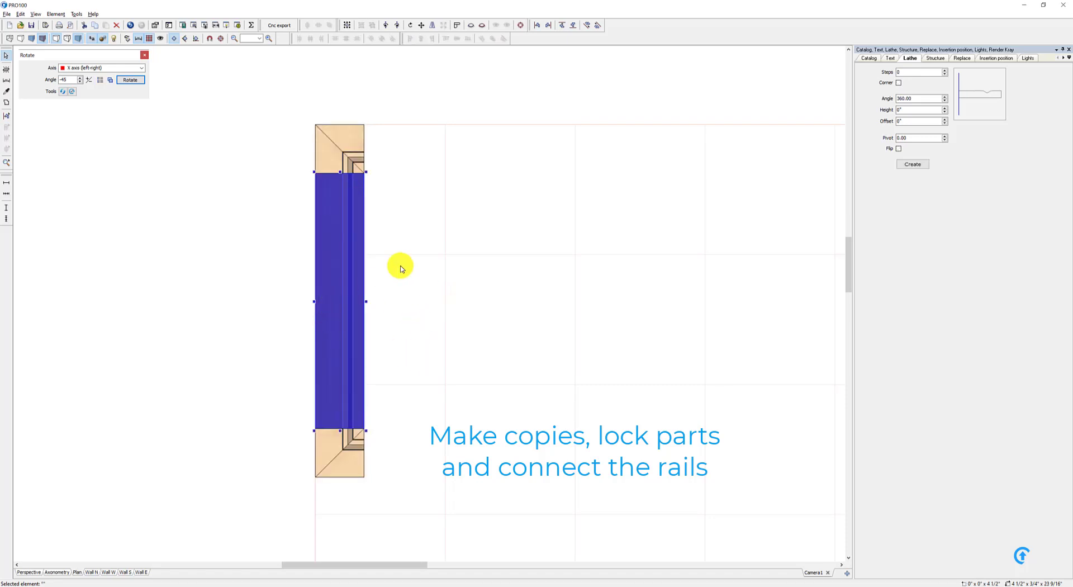
click(463, 344)
key(ctrl+a)
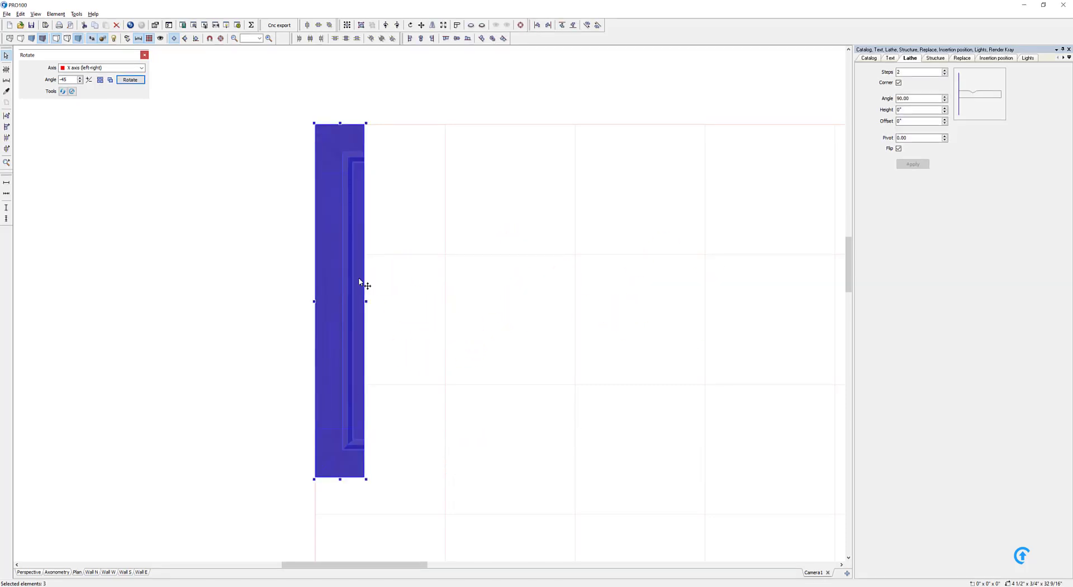
ctrl+drag(363, 285, 544, 204)
click(433, 25)
click(400, 268)
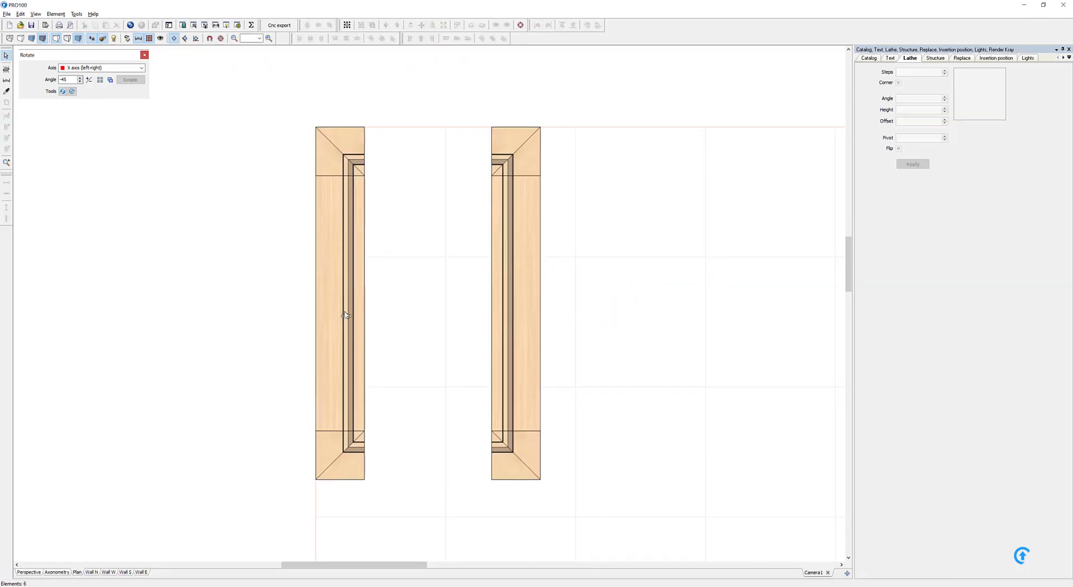
- Copy the left stile, shorten the copy to about 6 15/16", and turn it into a horizontal rail beside the upper-left corner piece
ctrl+drag(345, 314, 408, 313)
drag(431, 432, 431, 250)
click(432, 26)
click(397, 25)
drag(400, 210, 314, 70)
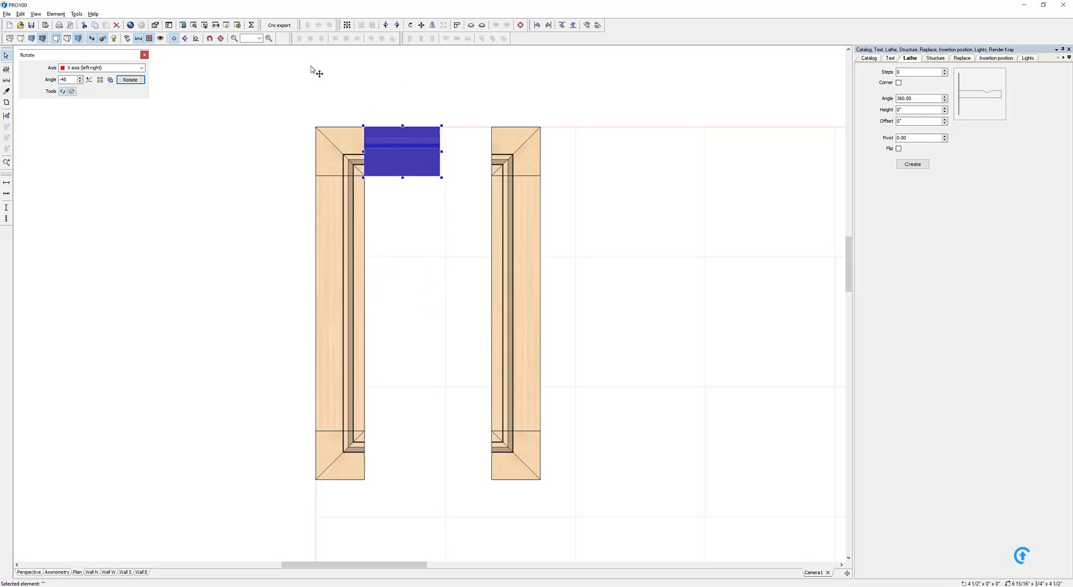
- Move the rail to the door's bottom edge, align it with the lower-left corner piece, and extend it to 11 3/4" between the corners
drag(409, 167, 495, 456)
shift+click(338, 459)
click(468, 38)
click(481, 422)
click(406, 458)
click(553, 487)
- Copy the bottom rail between the two upper corner pieces and rotate the copy 180° to face the opening
ctrl+drag(405, 462, 386, 142)
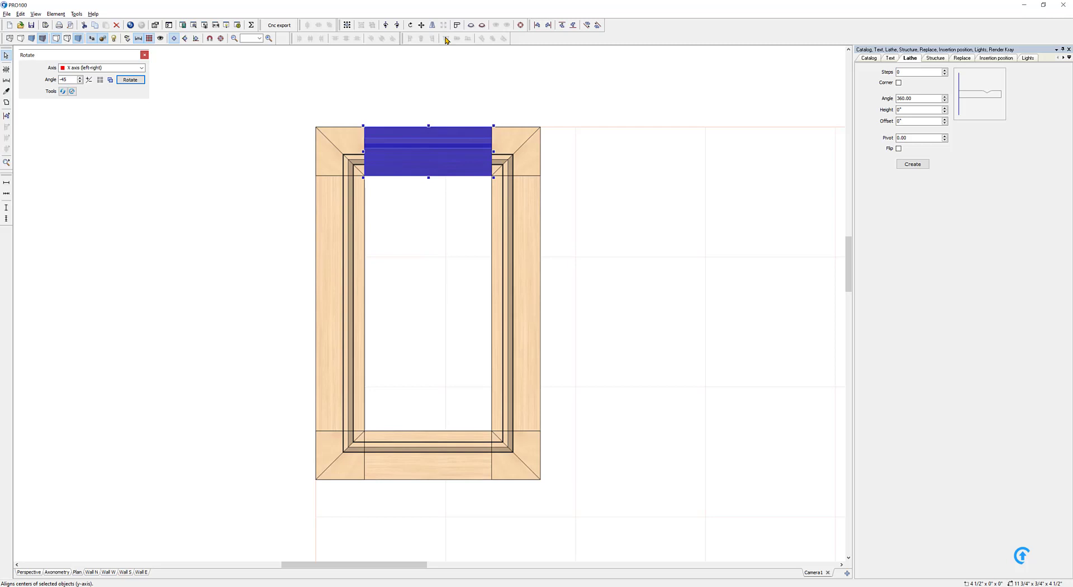
click(398, 26)
click(397, 26)
click(630, 233)
- Add a new board and resize it to 11 3/4" x 23 9/16" so it fills the opening of the door frame
middle_drag(630, 232, 573, 194)
click(6, 102)
click(766, 271)
scroll(697, 388, down, 4)
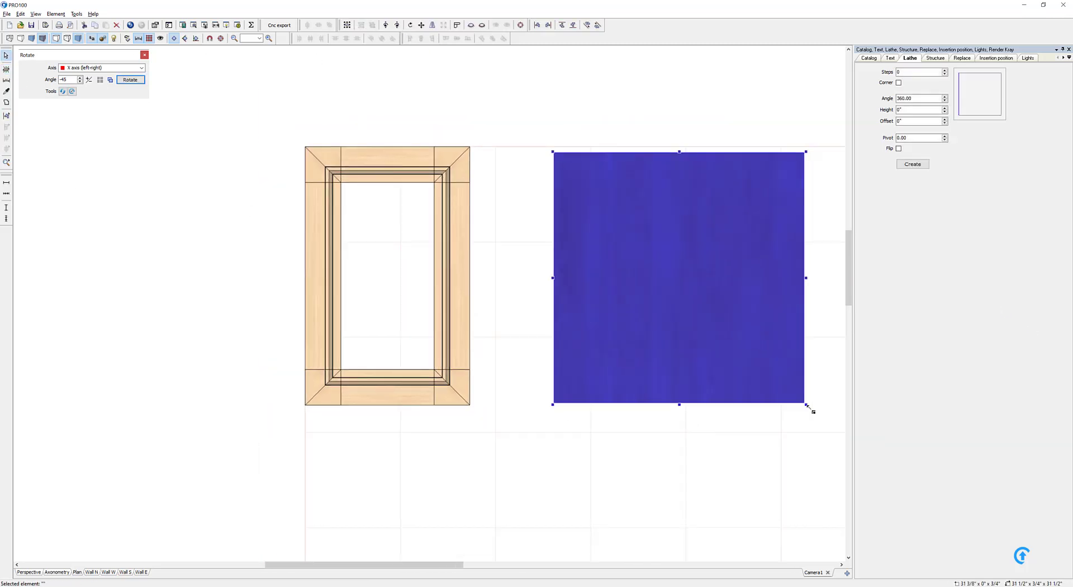
drag(806, 406, 678, 299)
drag(607, 236, 363, 277)
drag(434, 341, 382, 322)
drag(363, 287, 395, 276)
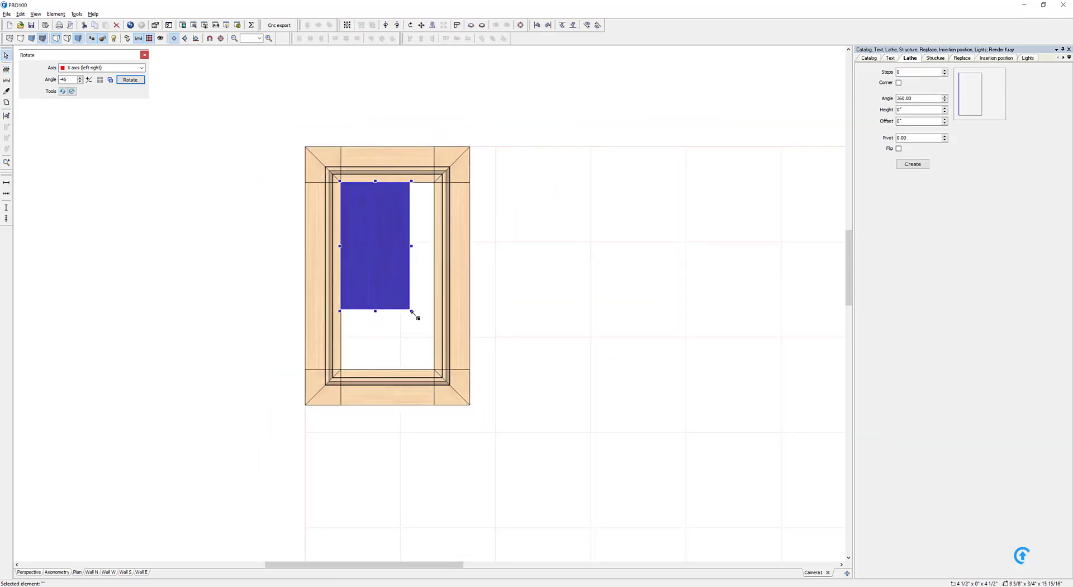
drag(412, 312, 436, 371)
- Select all door parts and stand the door upright in perspective view, rotating it -90 degrees about the X axis
click(602, 300)
middle_drag(602, 300, 625, 293)
drag(233, 111, 615, 446)
click(22, 572)
middle_drag(565, 329, 600, 378)
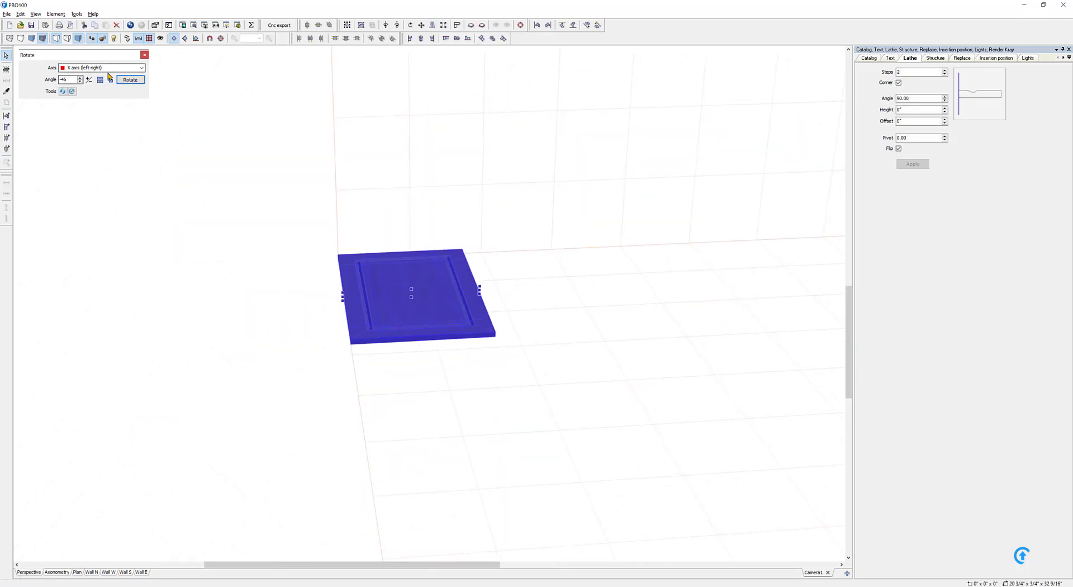
click(130, 80)
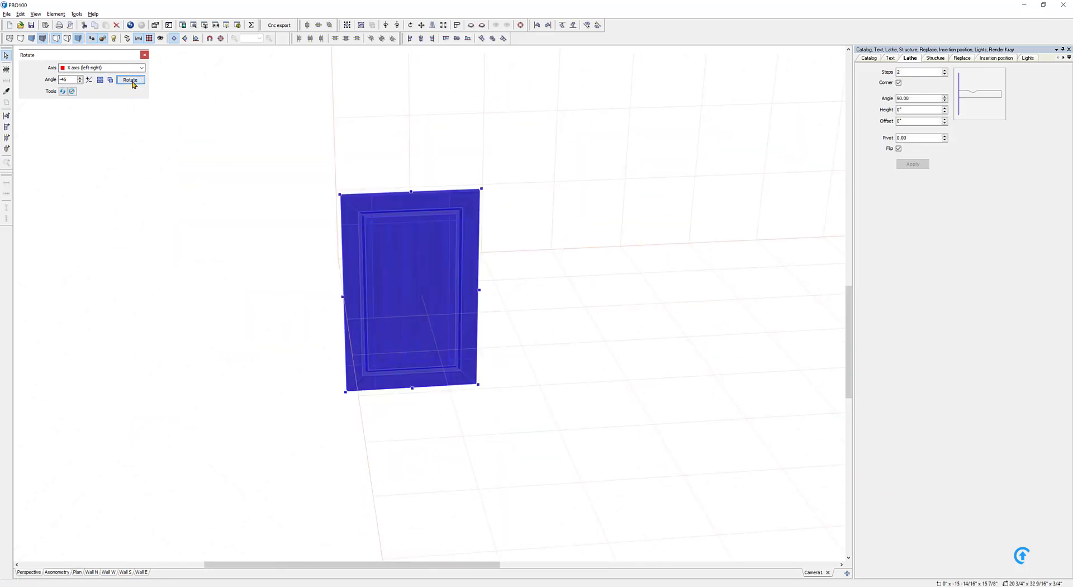
click(130, 79)
- Show the project's structure list and name the two side pieces "left stile" and "right stile"
click(940, 60)
drag(850, 329, 850, 329)
click(654, 304)
middle_drag(655, 305, 556, 290)
click(360, 256)
double_click(360, 257)
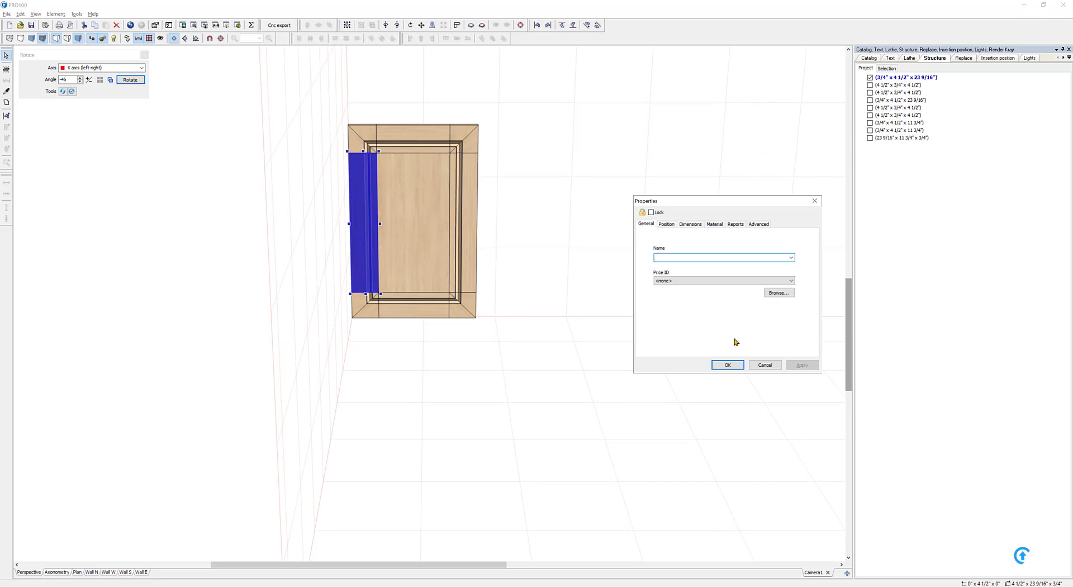
click(464, 224)
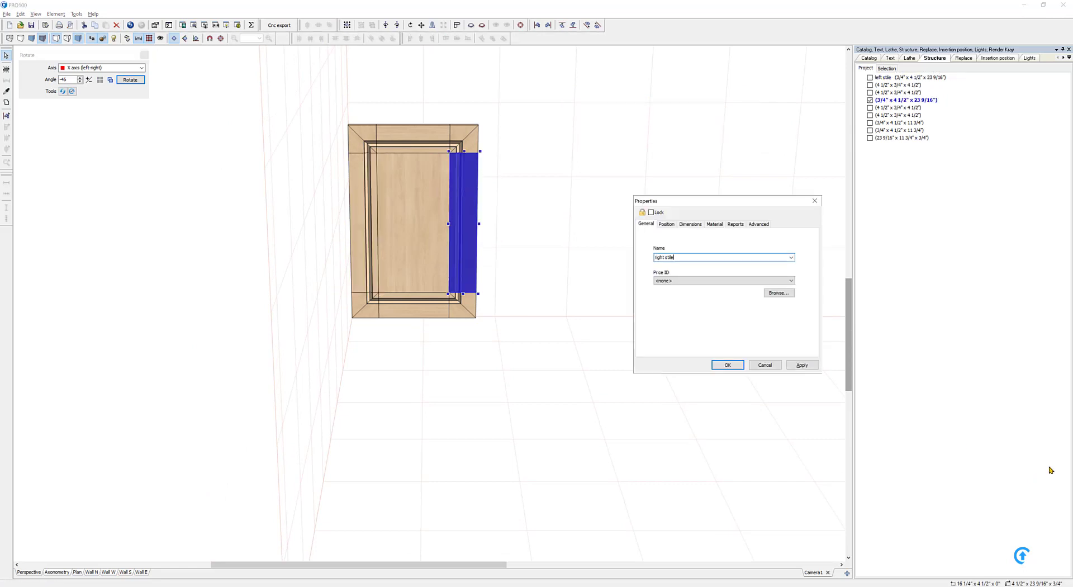
key(Return)
- Name the upper horizontal piece "top rail" in its properties
double_click(413, 137)
text(top rail)
key(Return)
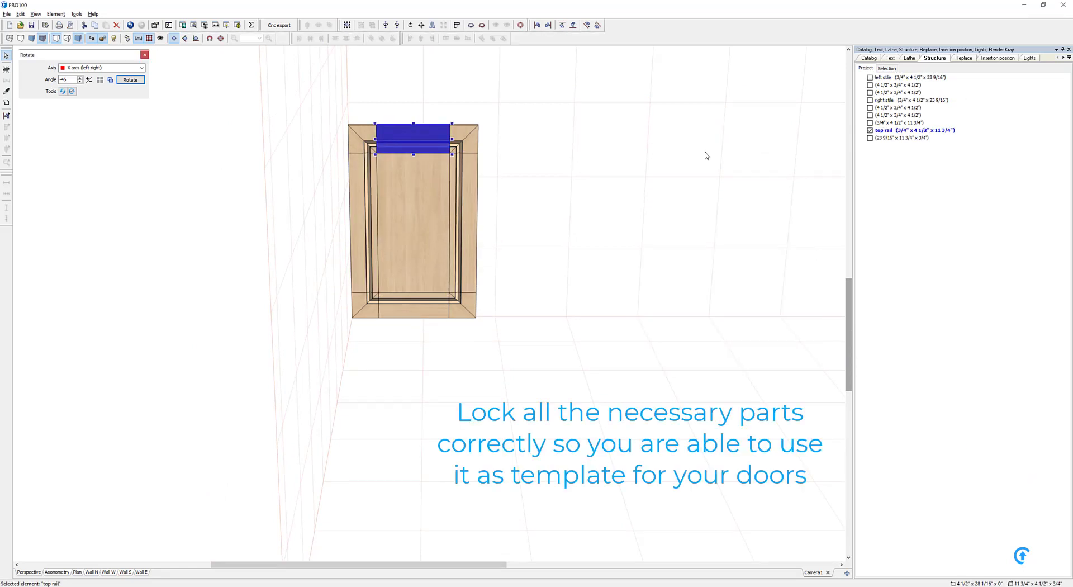
- Name the lower horizontal piece "bottom rail" and the large middle panel "center piece" in their properties
double_click(425, 304)
click(727, 364)
double_click(414, 224)
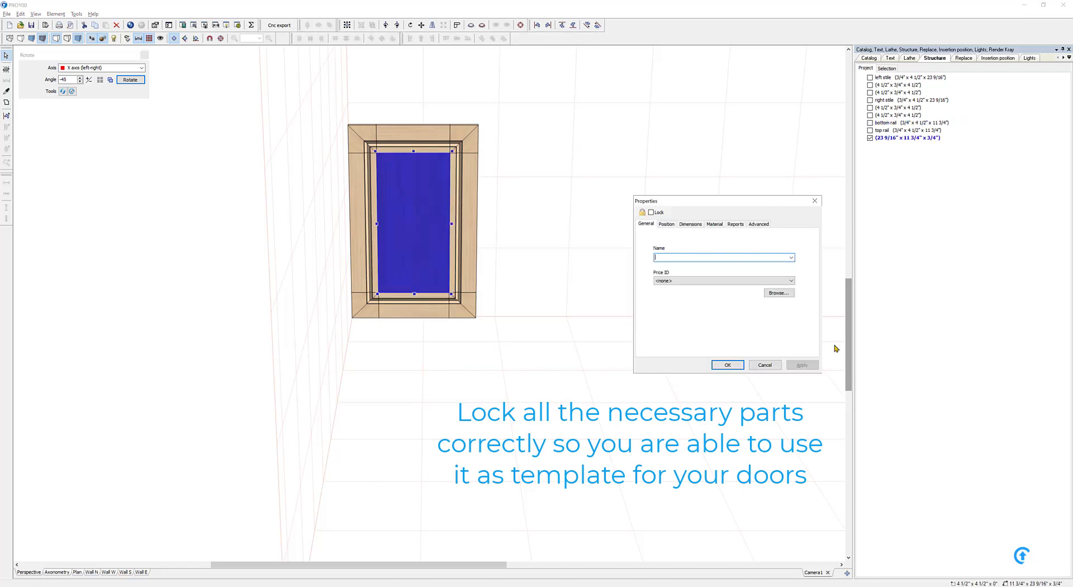
click(728, 365)
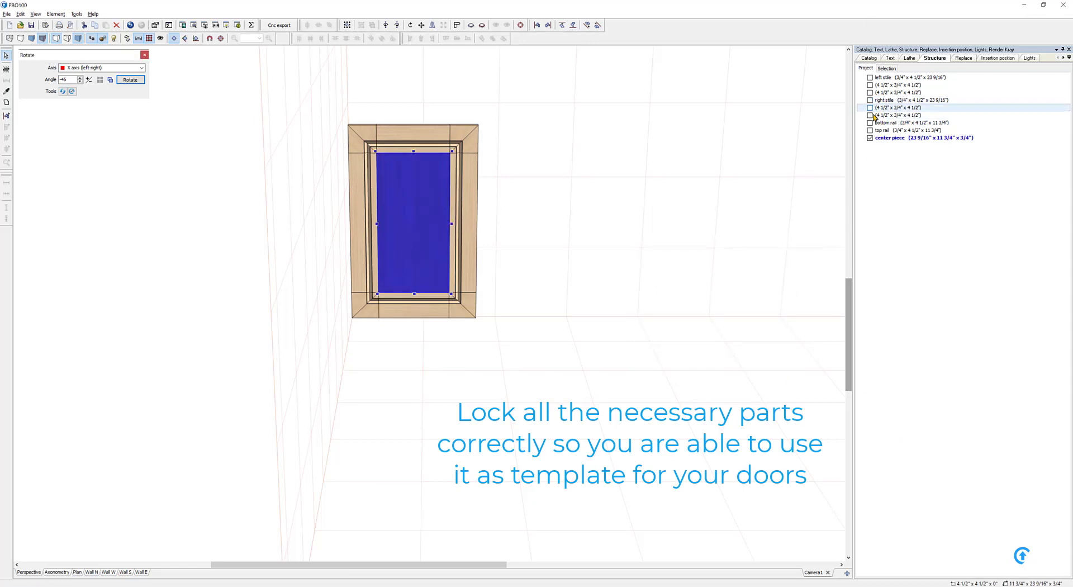
- Select the door's four corner pieces together, name them all "corner" and lock them
click(465, 146)
shift+click(463, 305)
shift+click(351, 312)
shift+click(361, 137)
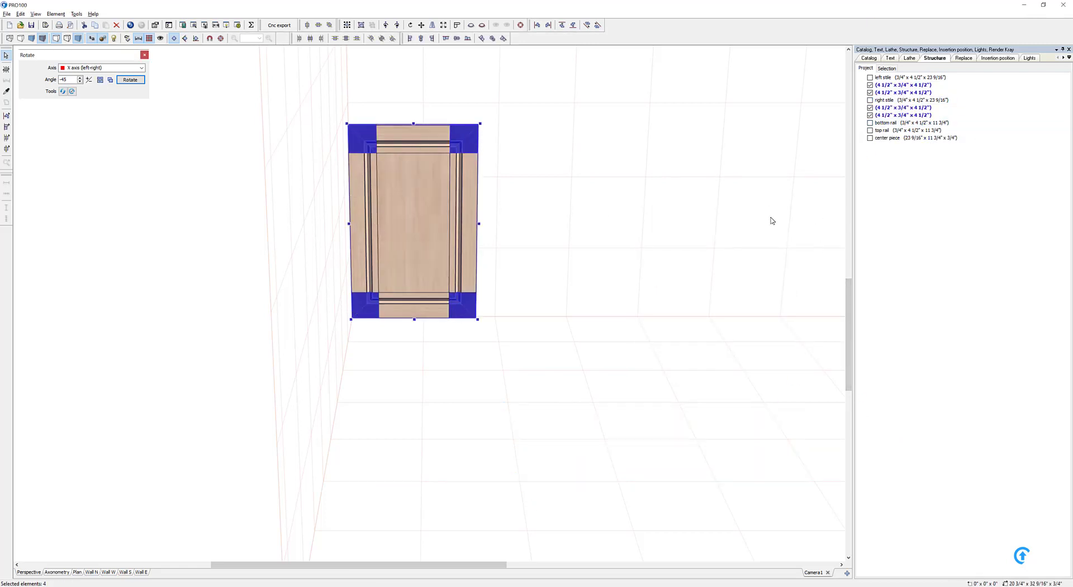
double_click(473, 147)
text(cor)
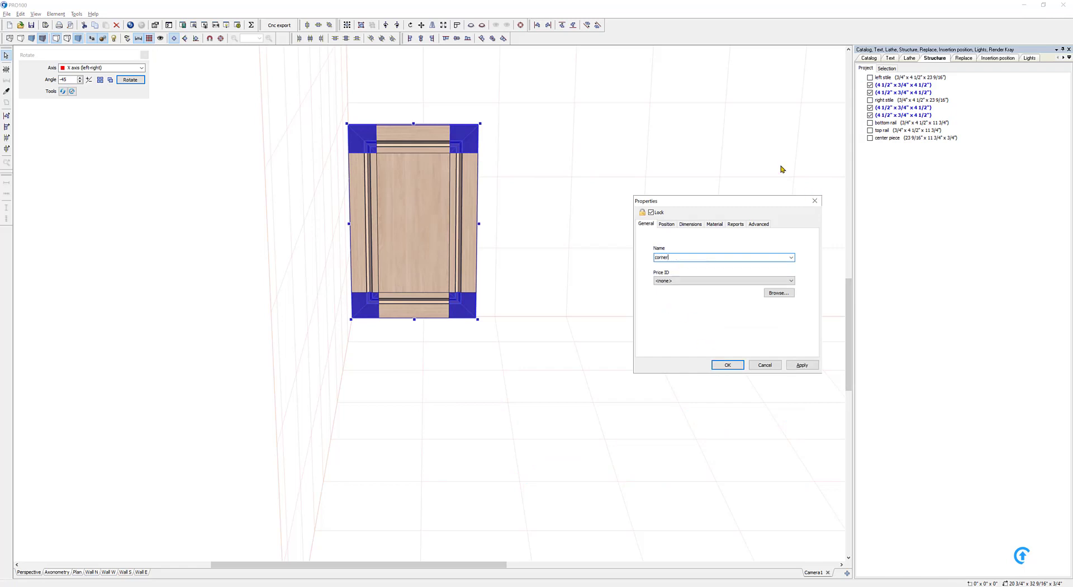
text(ner)
click(727, 365)
- Group all the door parts, name the group "door" and lock it
click(539, 166)
drag(308, 109, 500, 356)
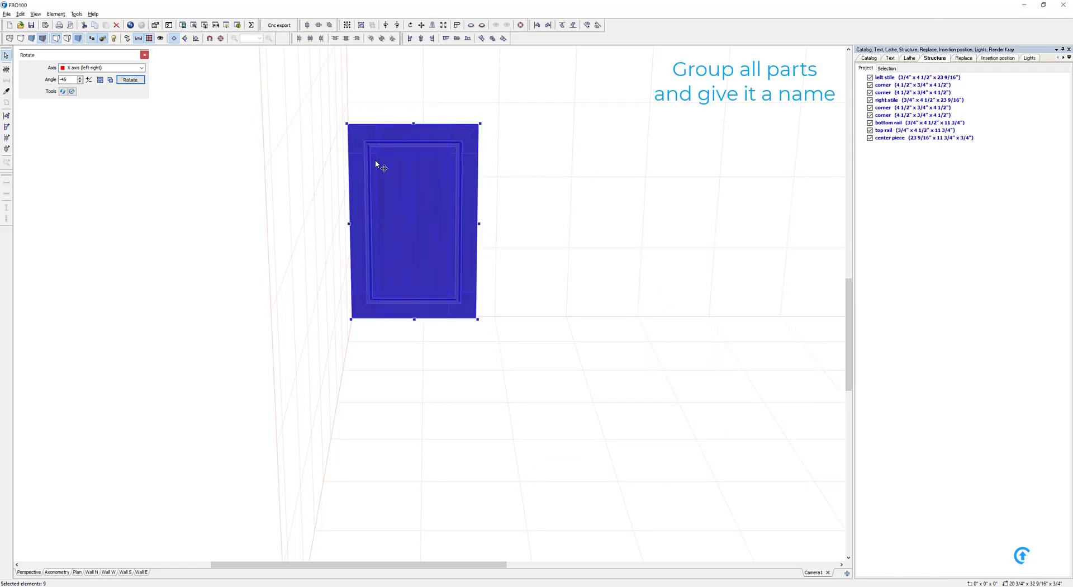
click(361, 28)
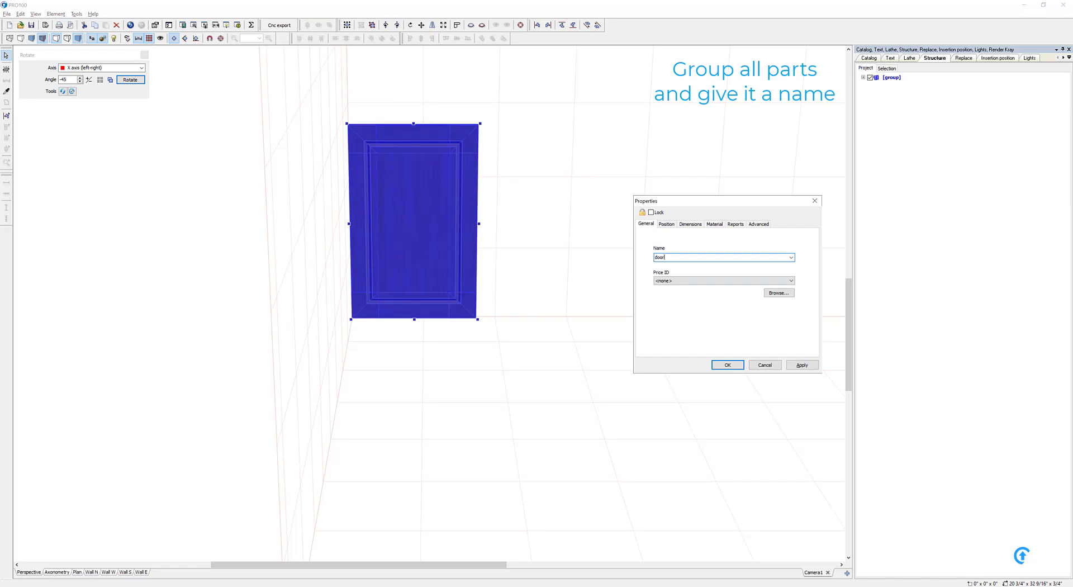
click(677, 223)
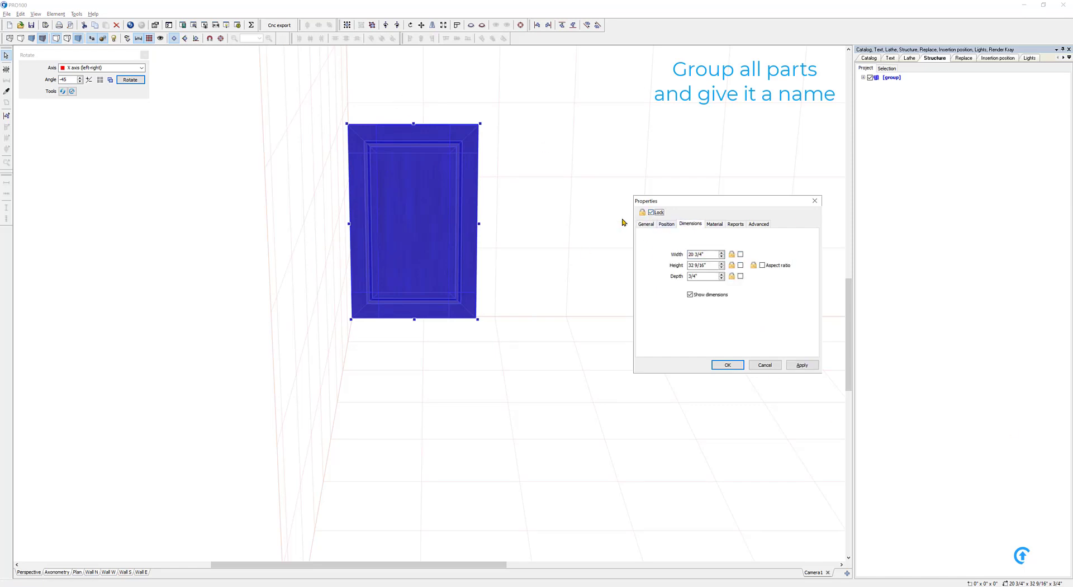
click(726, 364)
- Set the dimension locks of the left and right stiles so their width is locked and their height is unlocked
click(354, 269)
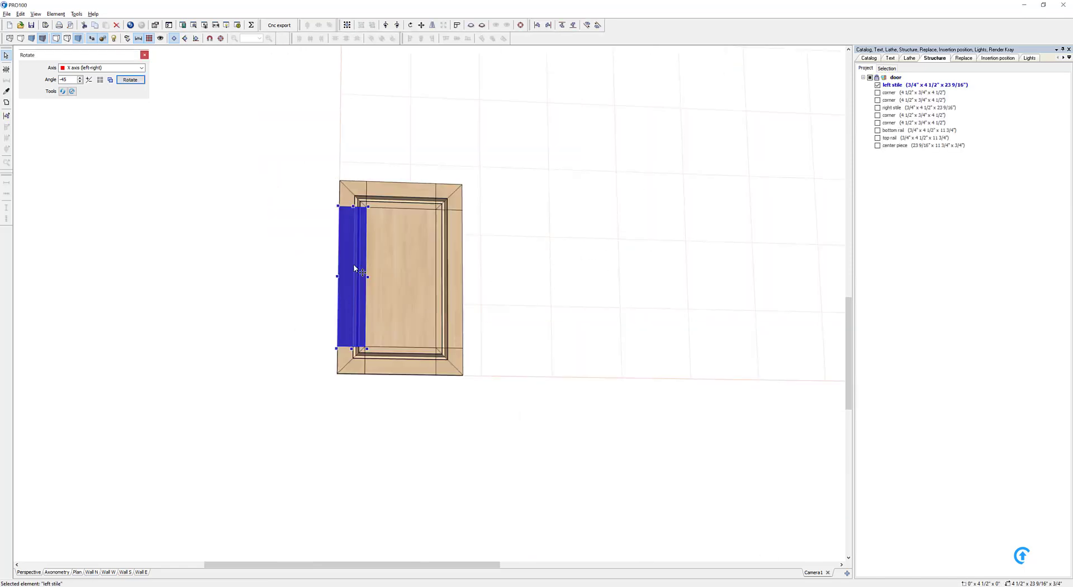
double_click(354, 267)
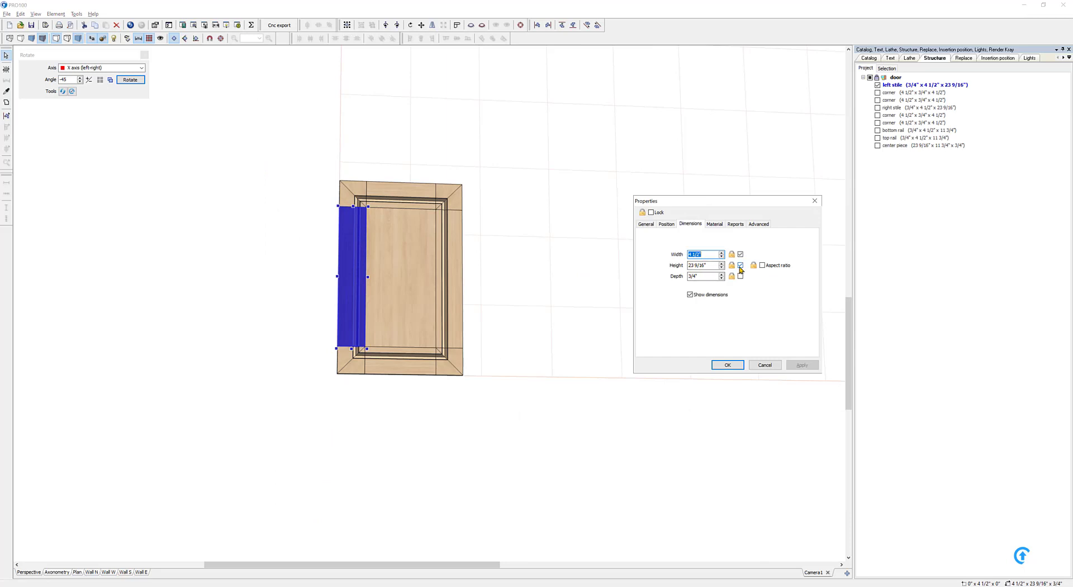
double_click(454, 280)
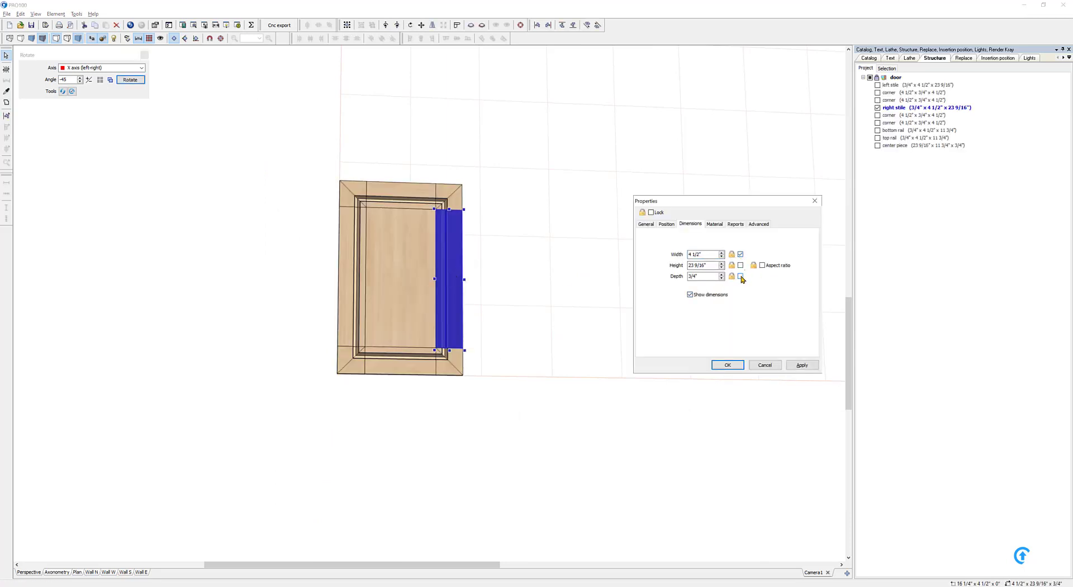
click(727, 365)
- Check the width, height and depth locks of the bottom rail and the top rail in their properties
double_click(390, 367)
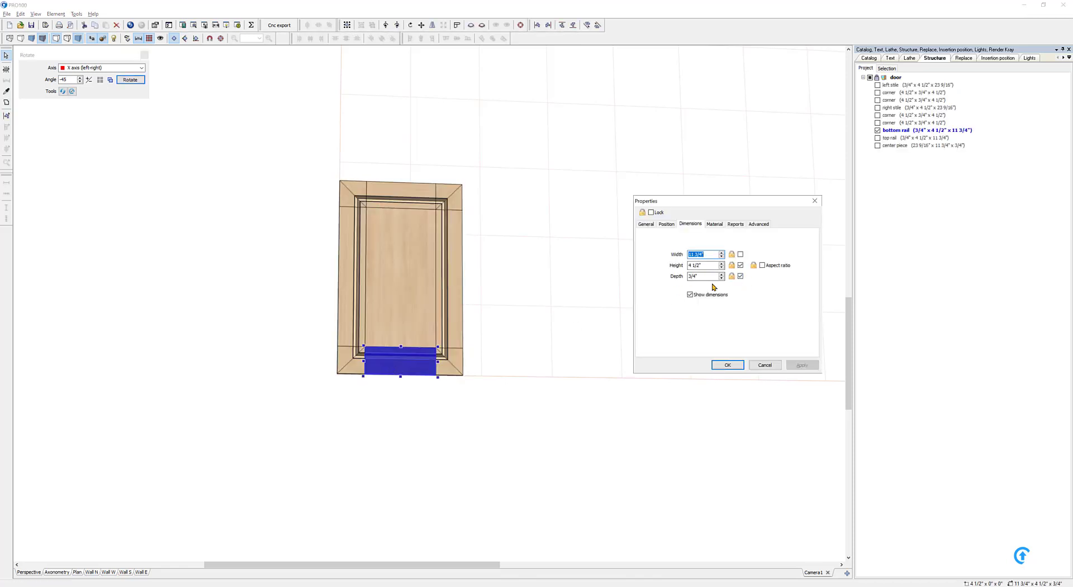
click(727, 364)
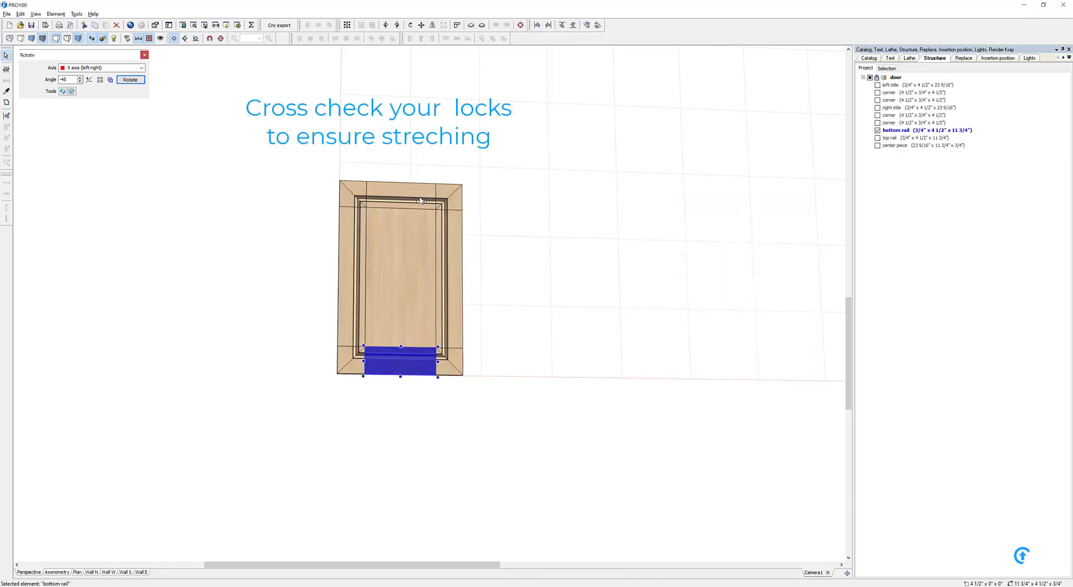
double_click(422, 200)
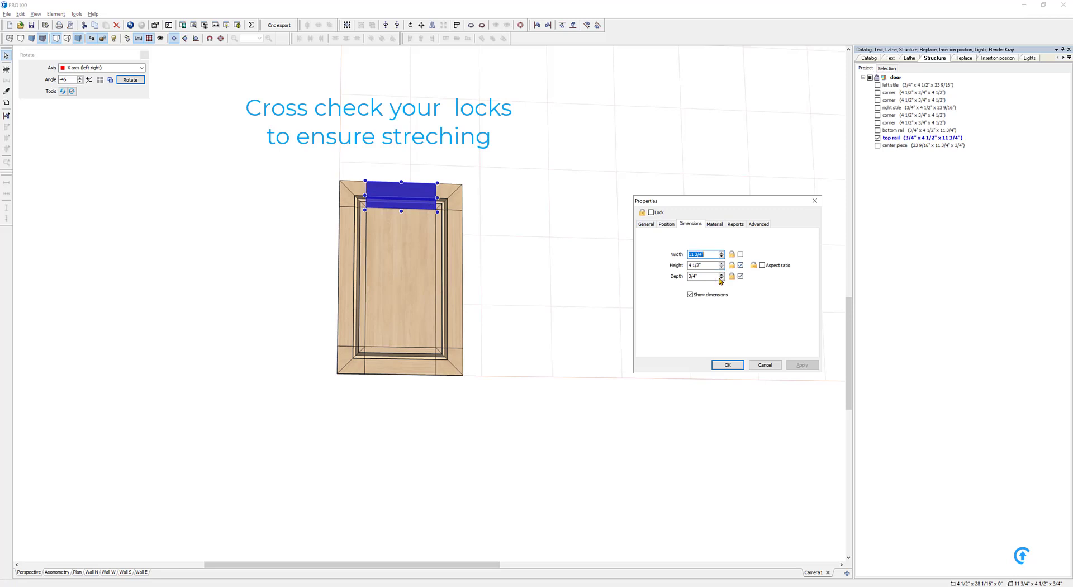
click(727, 364)
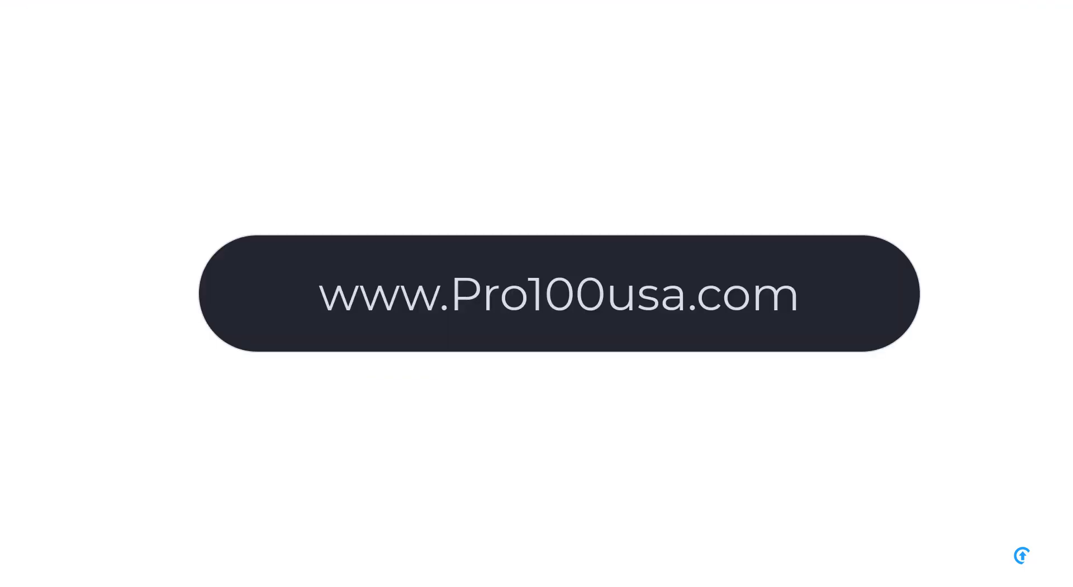